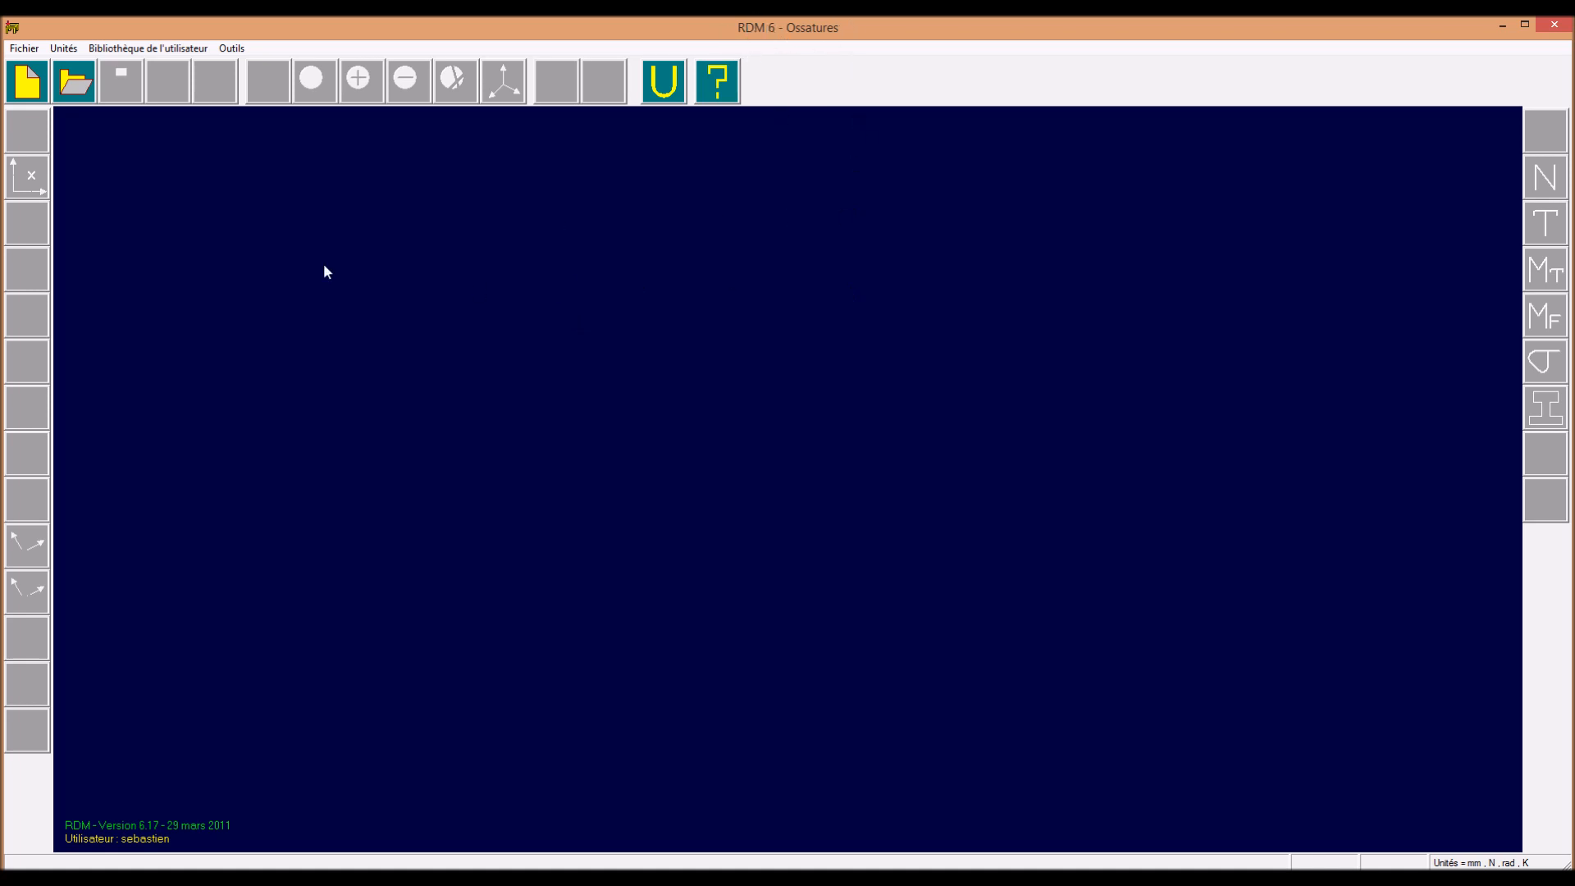
# Step: Create a new plane frame with three nodes along the x axis at x = 0, 200 and 400 mm
pyautogui.click(42, 80)
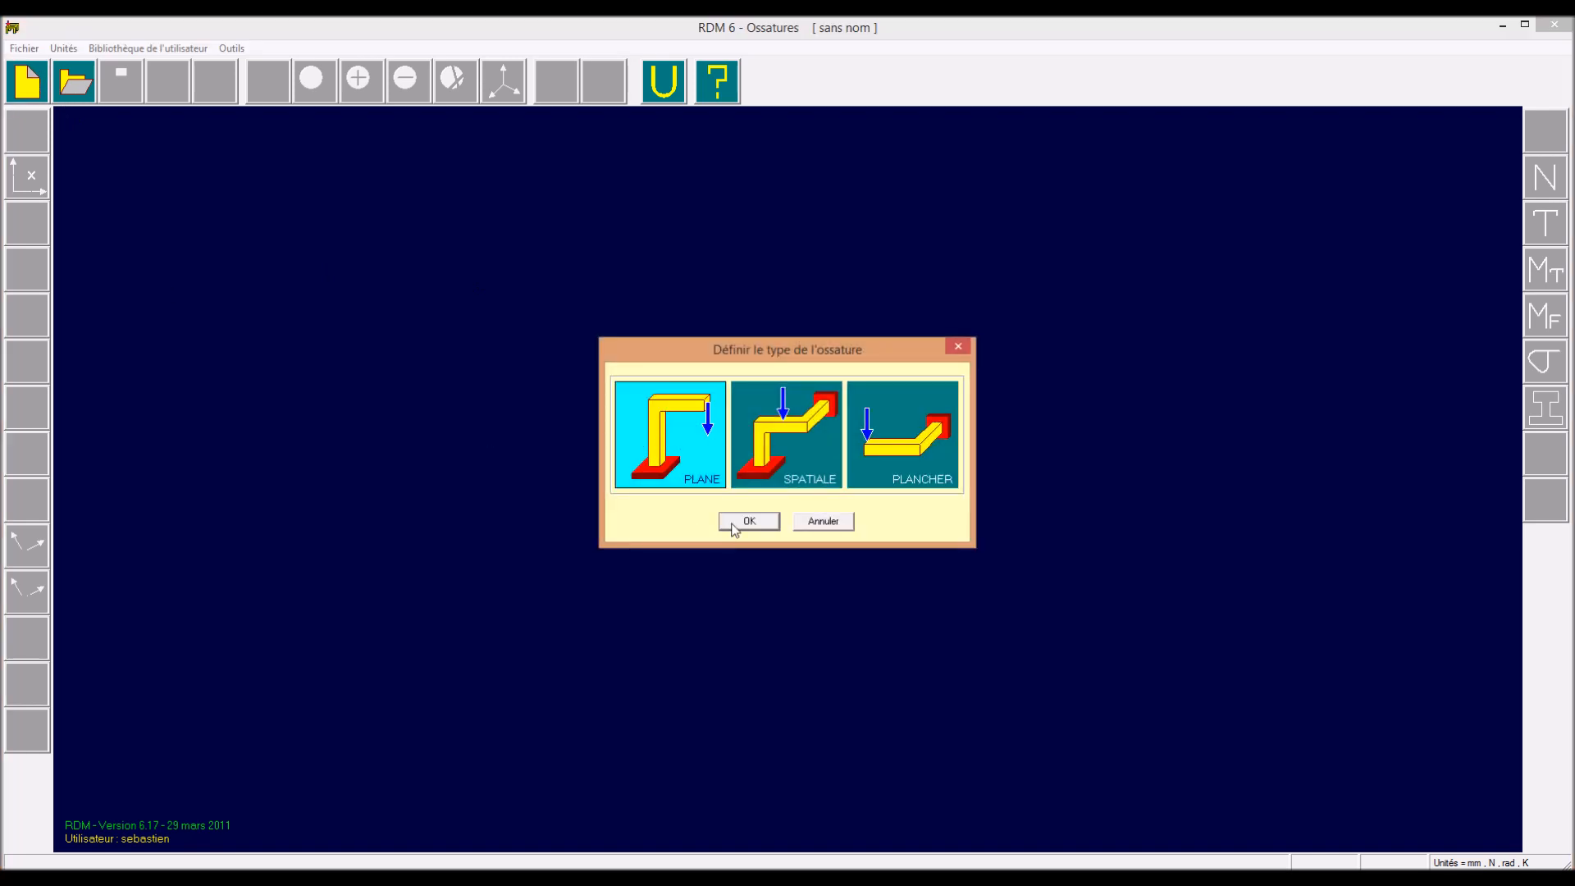
pyautogui.click(748, 523)
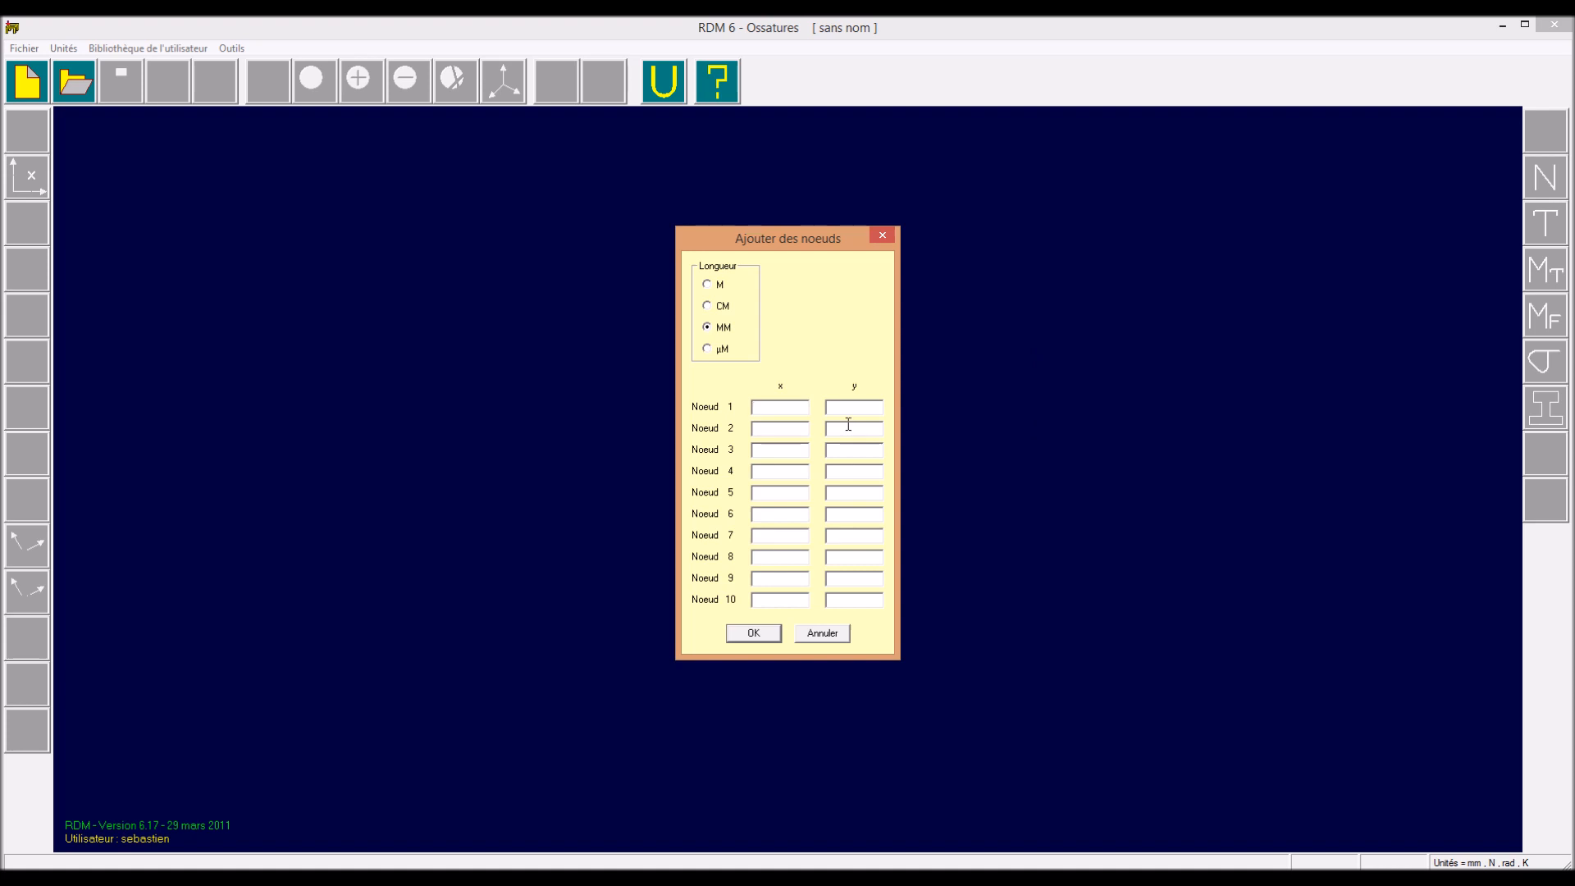
pyautogui.write('0')
pyautogui.press('Tab')
pyautogui.write('200400')
pyautogui.press('Tab')
pyautogui.click(761, 636)
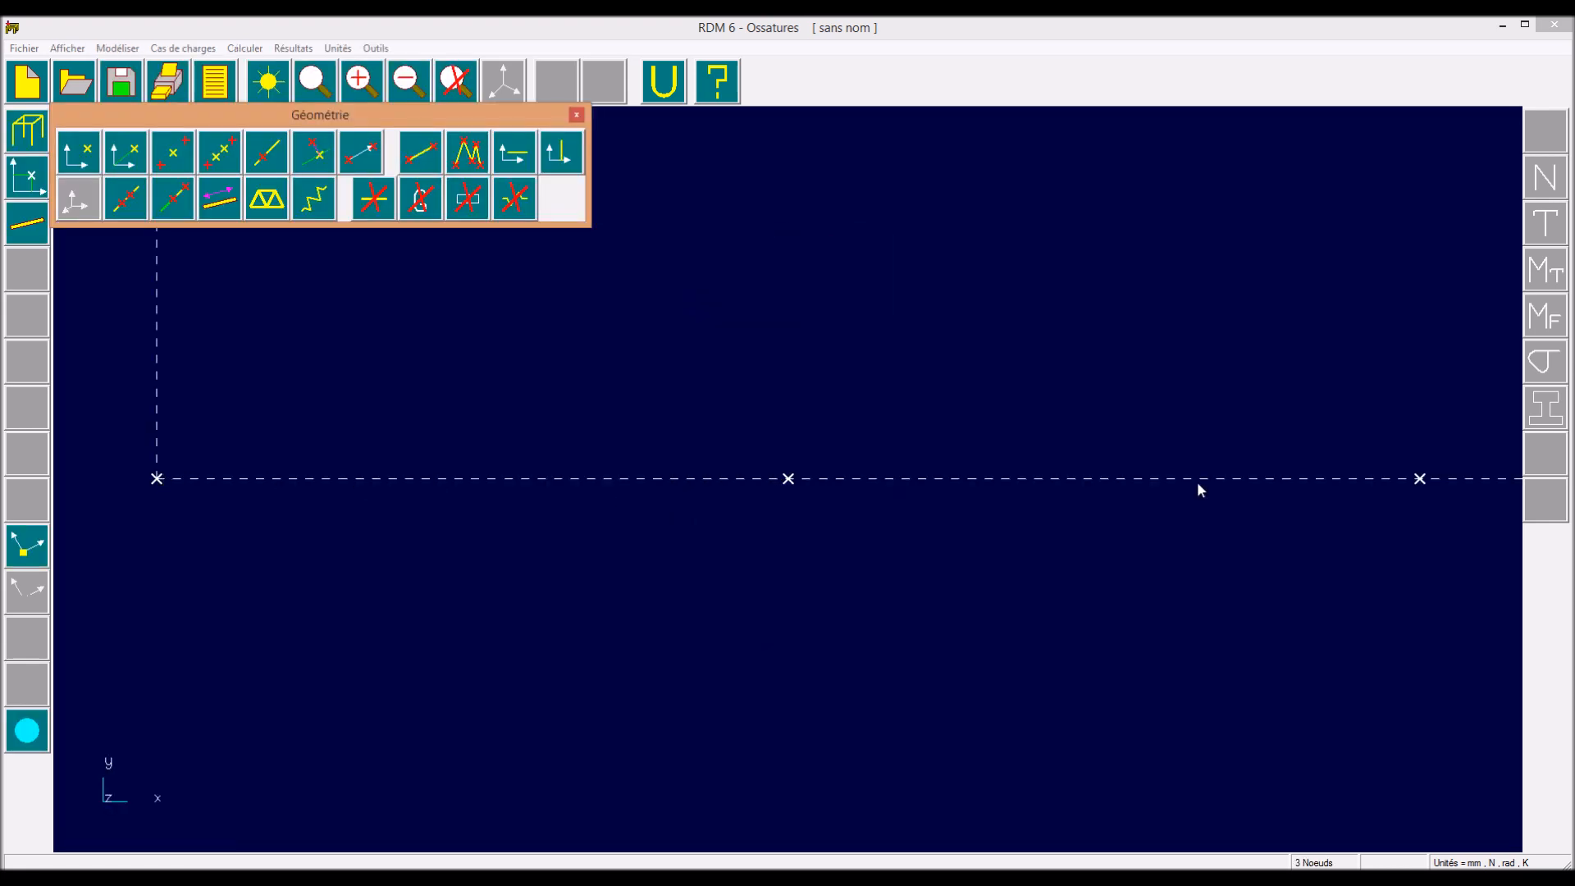
pyautogui.click(576, 115)
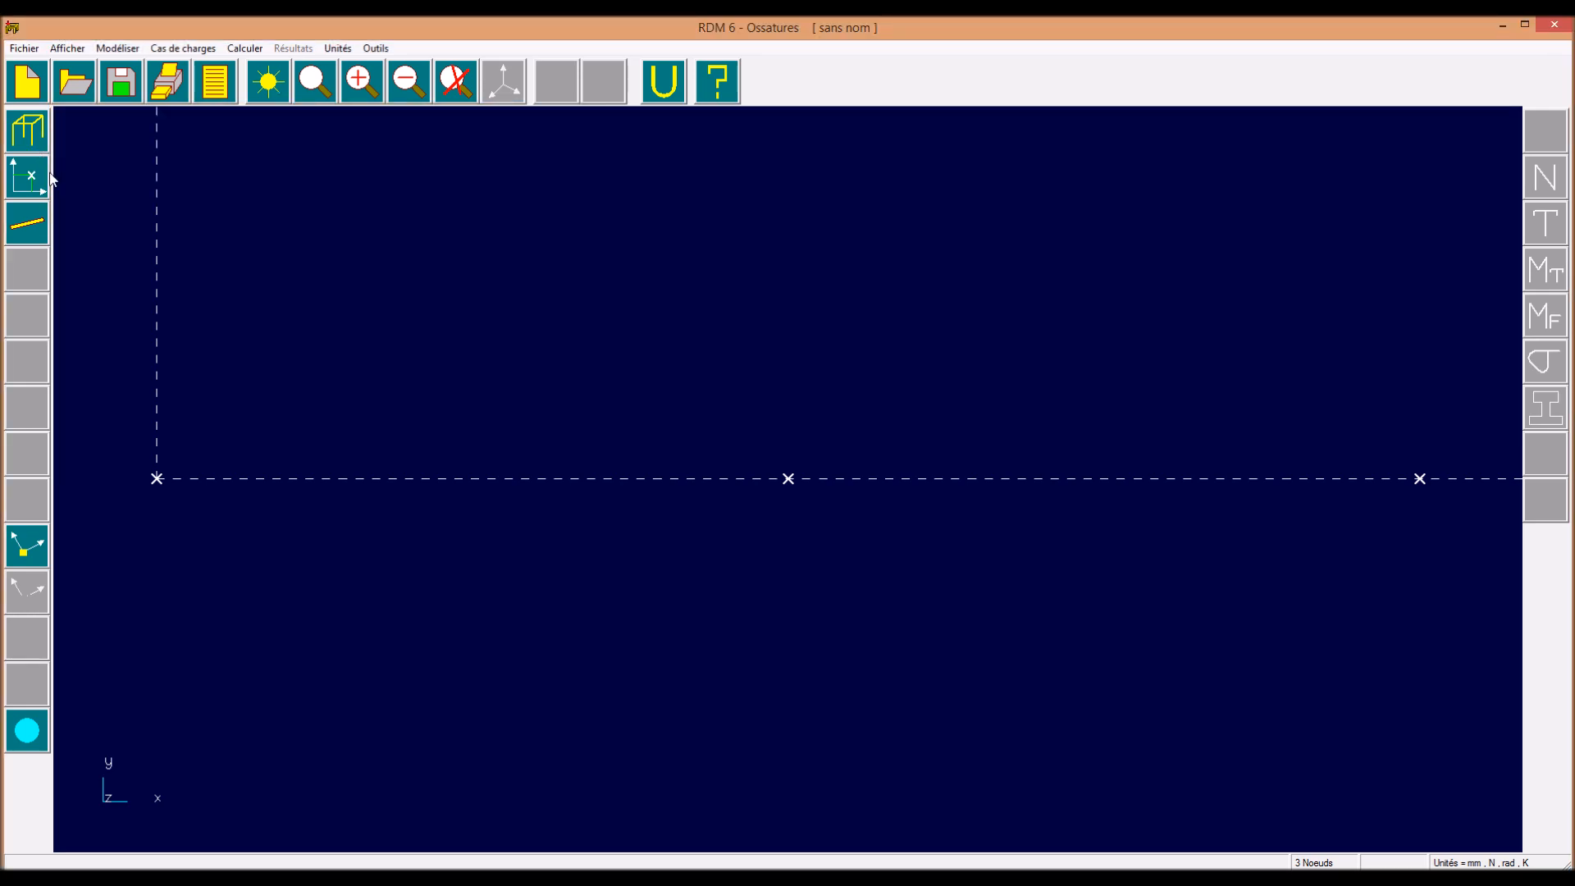
# Step: Create two beams end to end, from the first node to the middle node and from there to the last node
pyautogui.click(33, 232)
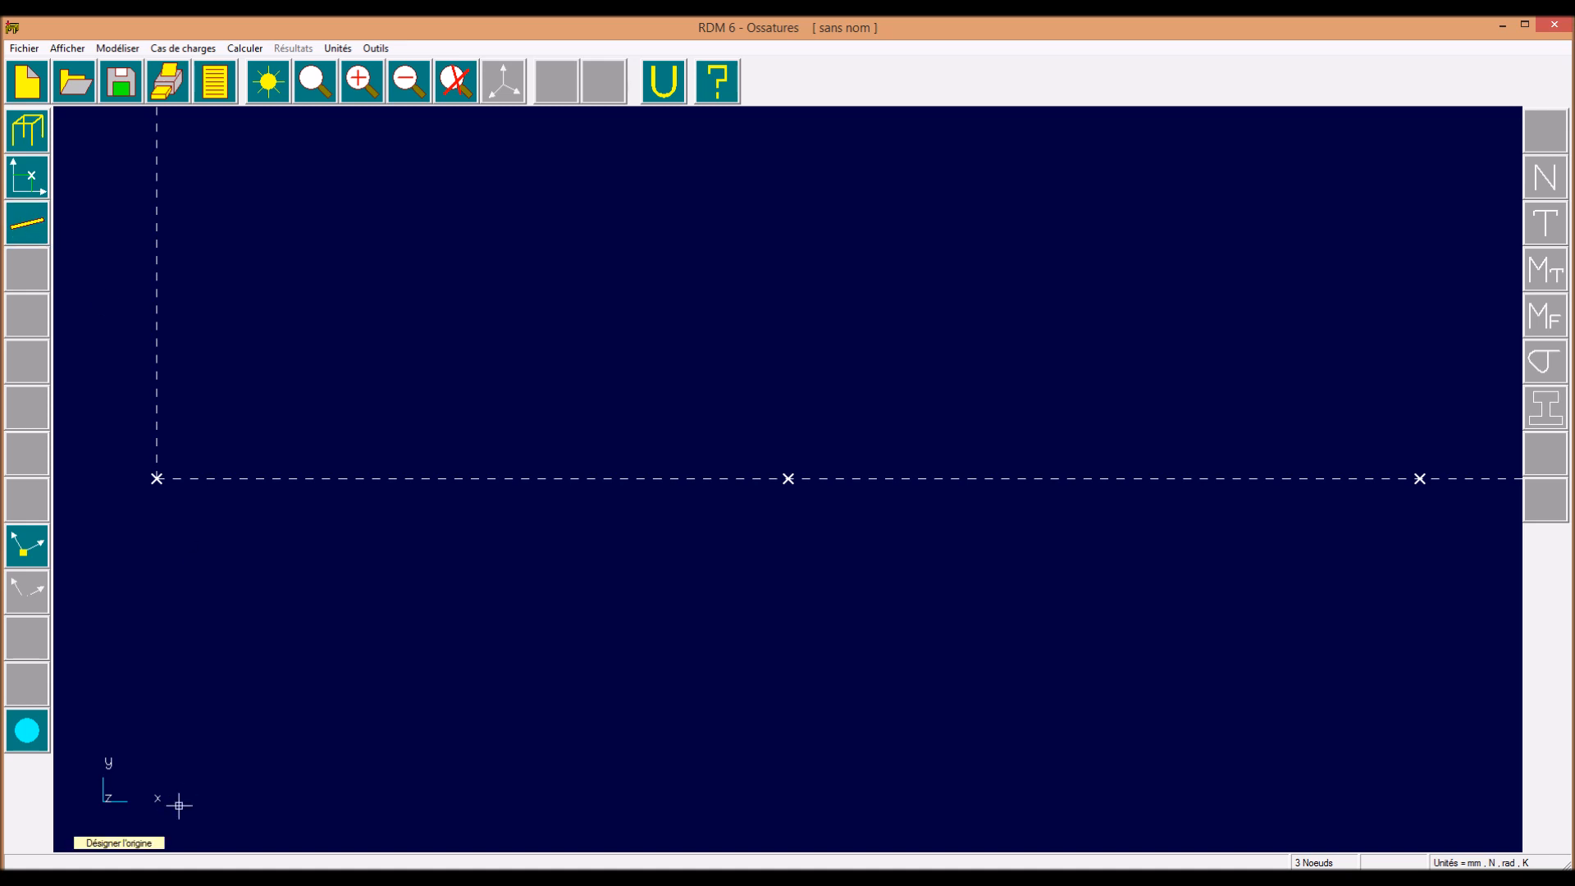
pyautogui.click(153, 479)
pyautogui.click(784, 480)
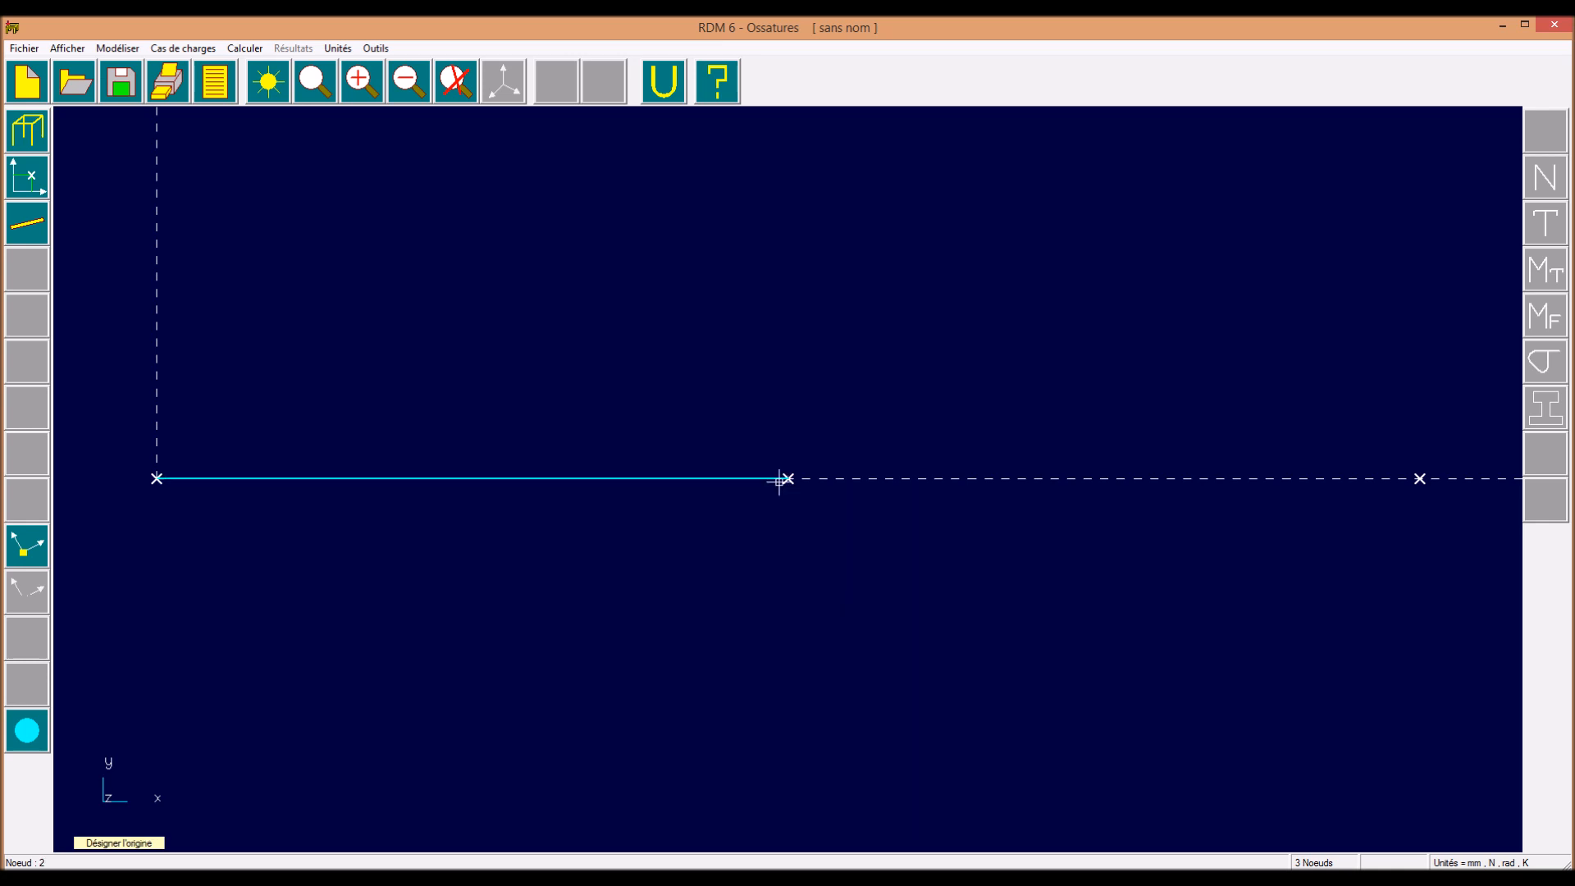
pyautogui.click(786, 480)
pyautogui.click(1419, 478)
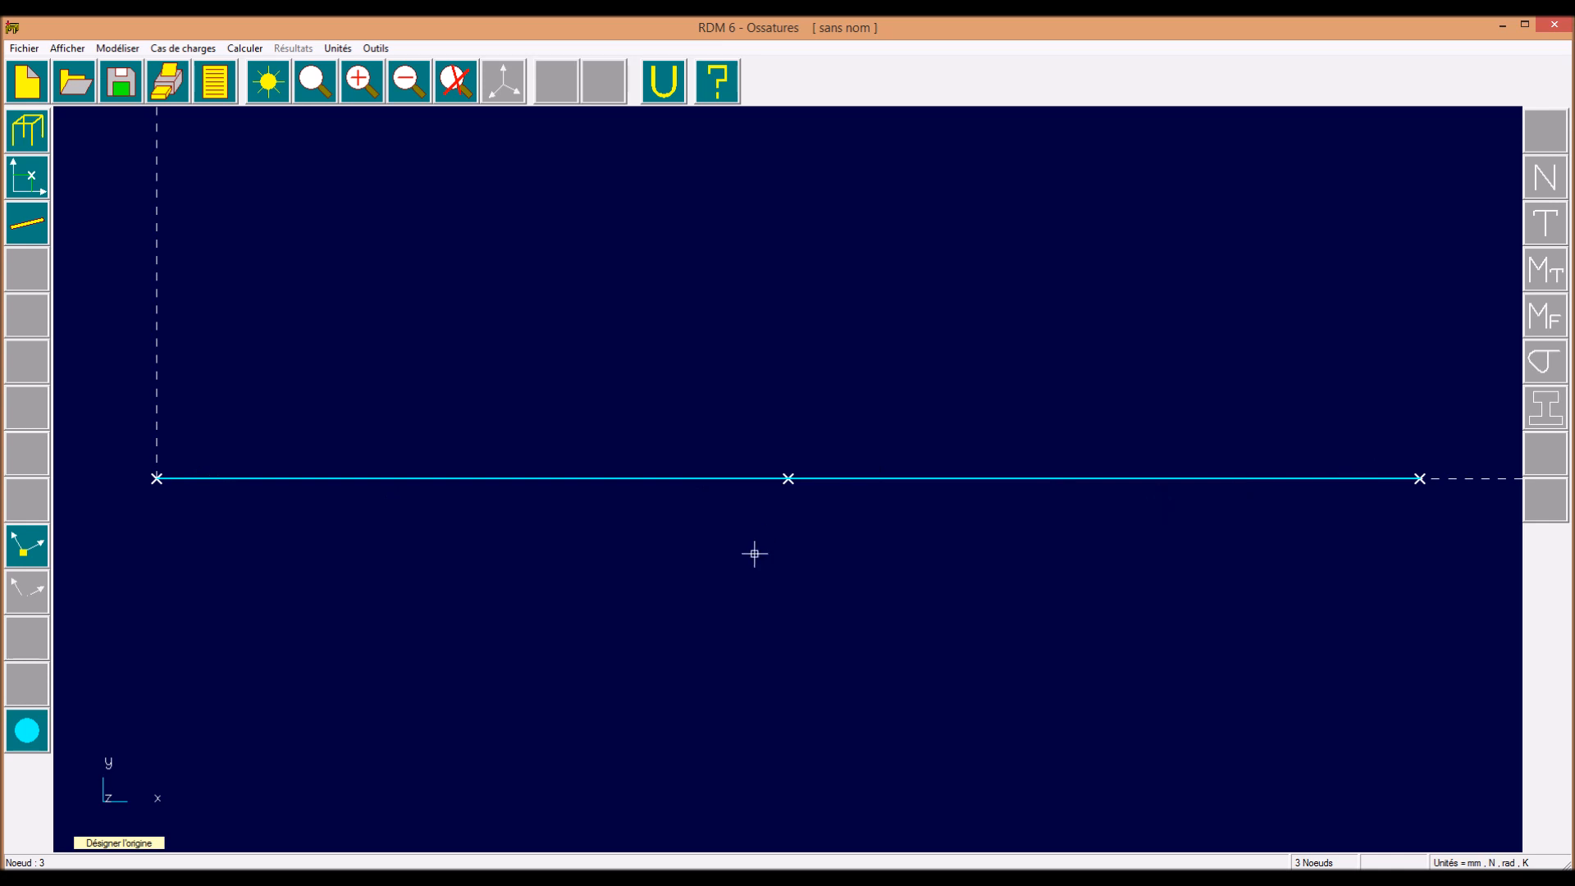
pyautogui.press('Escape')
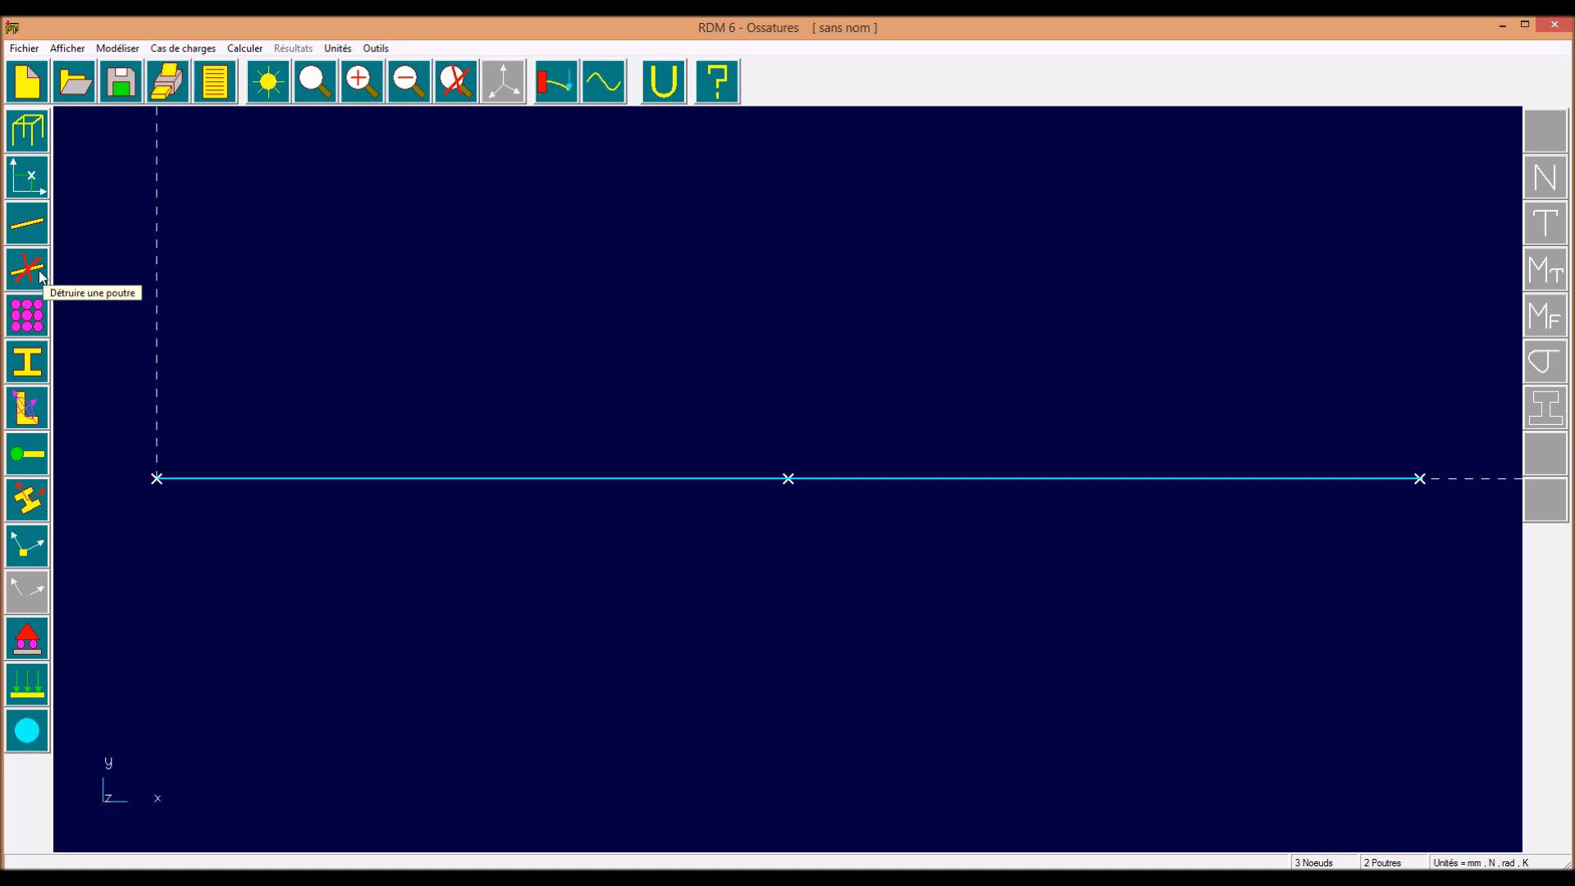
# Step: Assign the material AU 4 G from the material library to the beams' current group
pyautogui.click(33, 321)
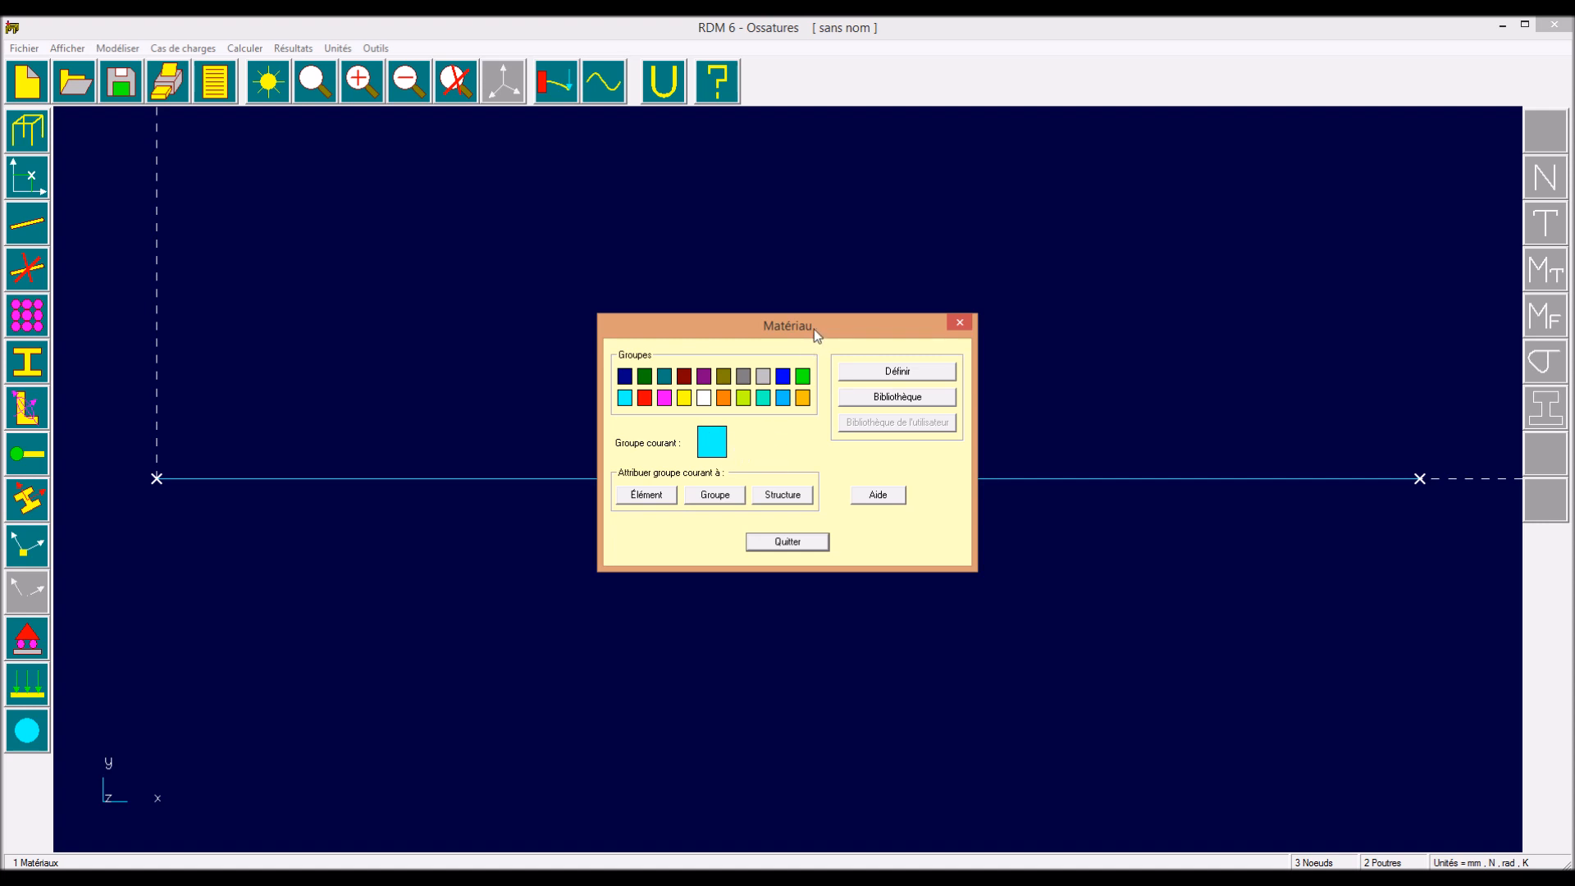
pyautogui.moveTo(814, 328); pyautogui.dragTo(925, 194)
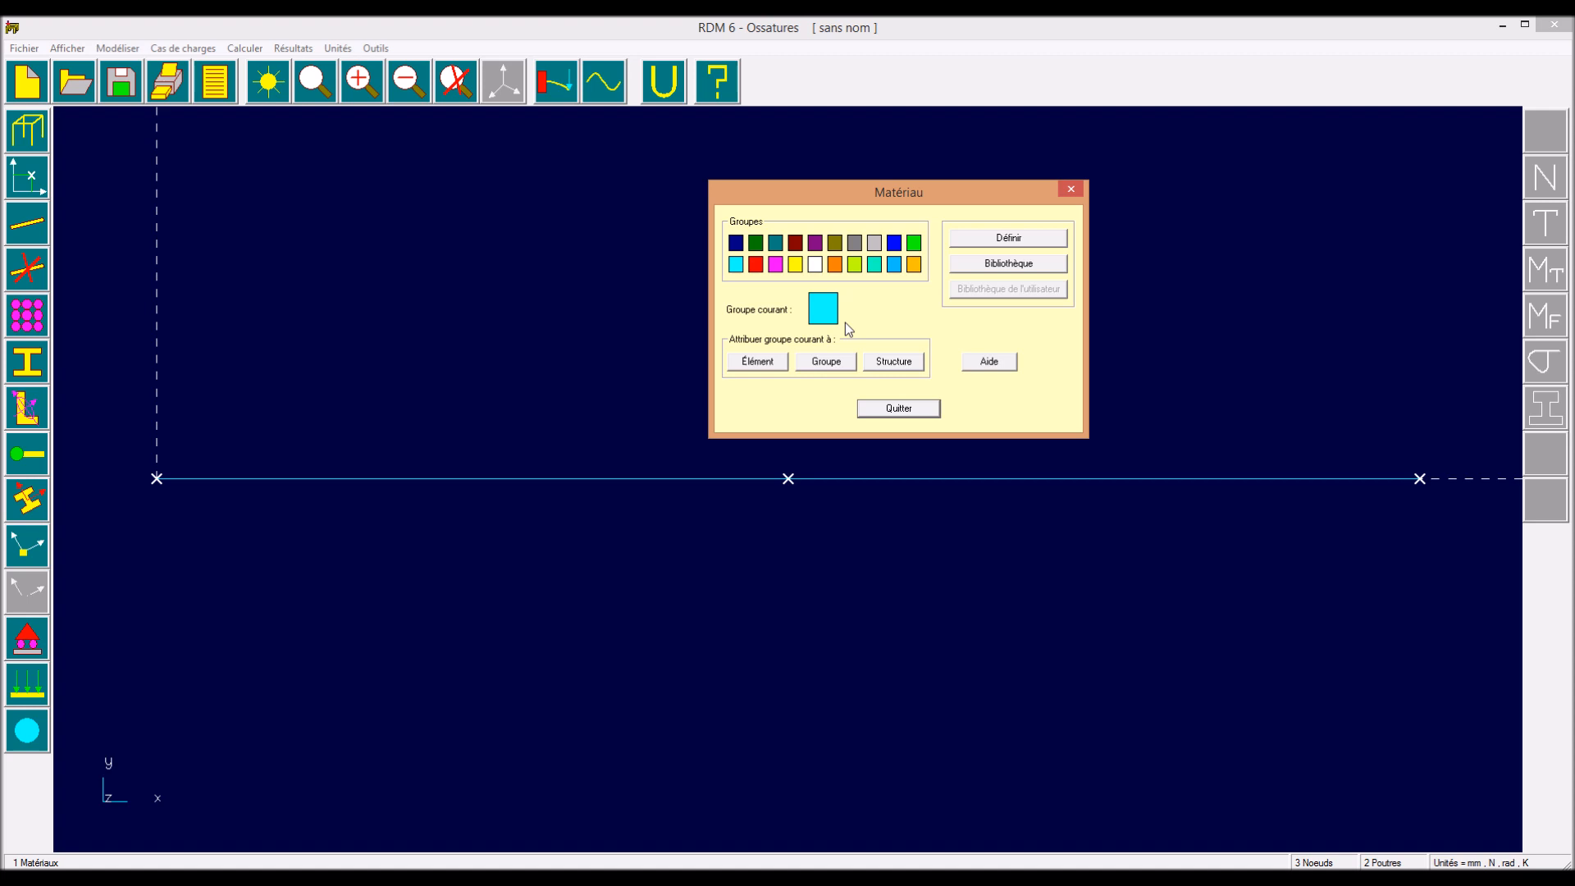
pyautogui.click(1016, 239)
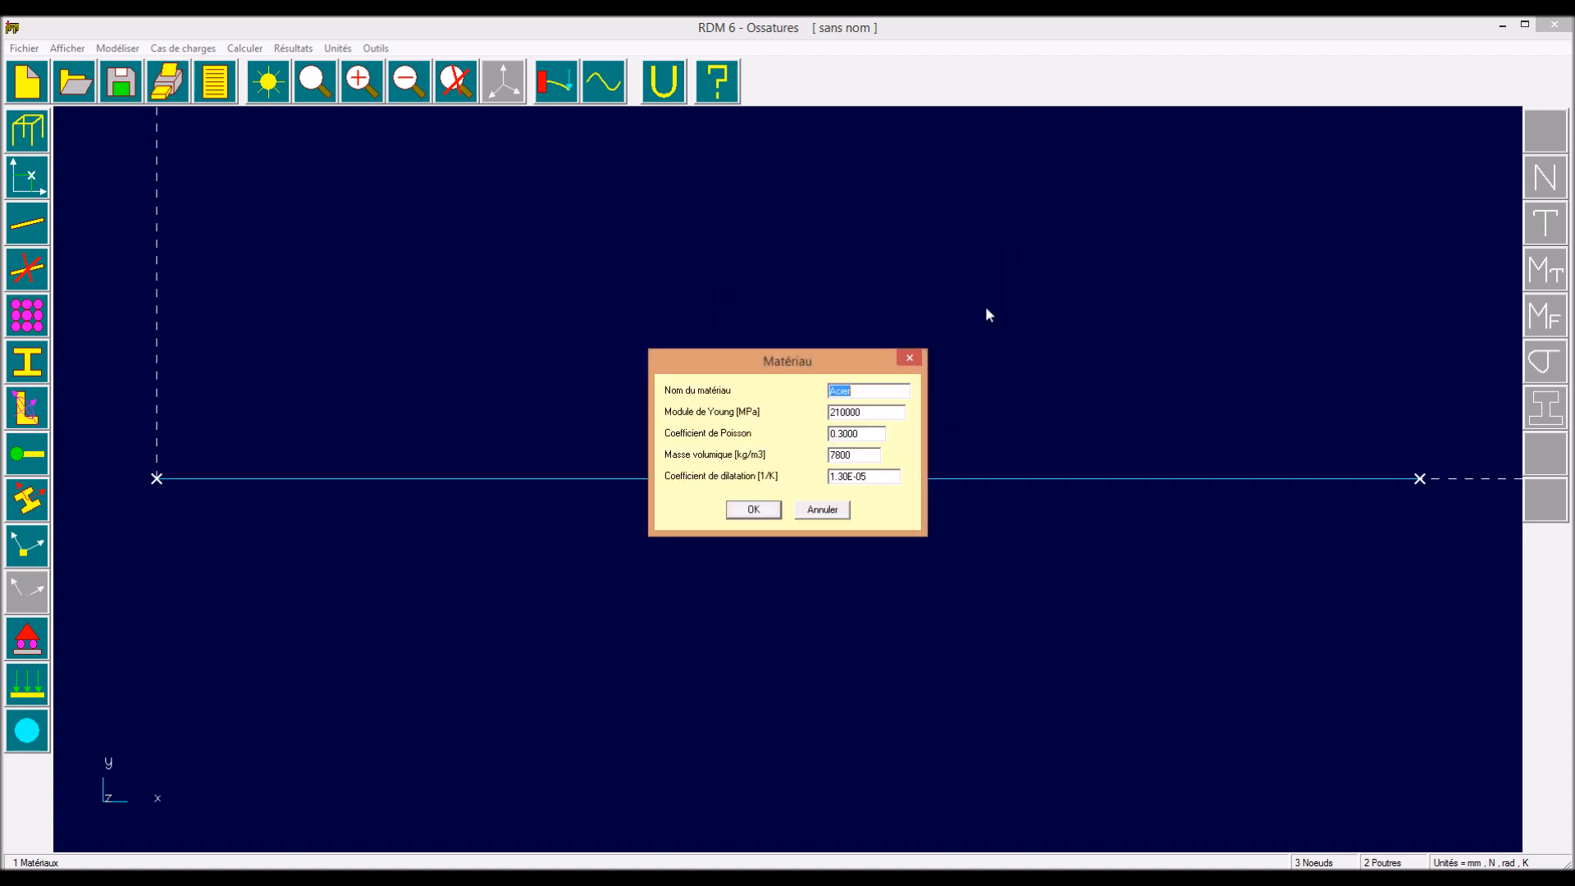
pyautogui.click(821, 512)
pyautogui.click(1015, 261)
pyautogui.click(622, 456)
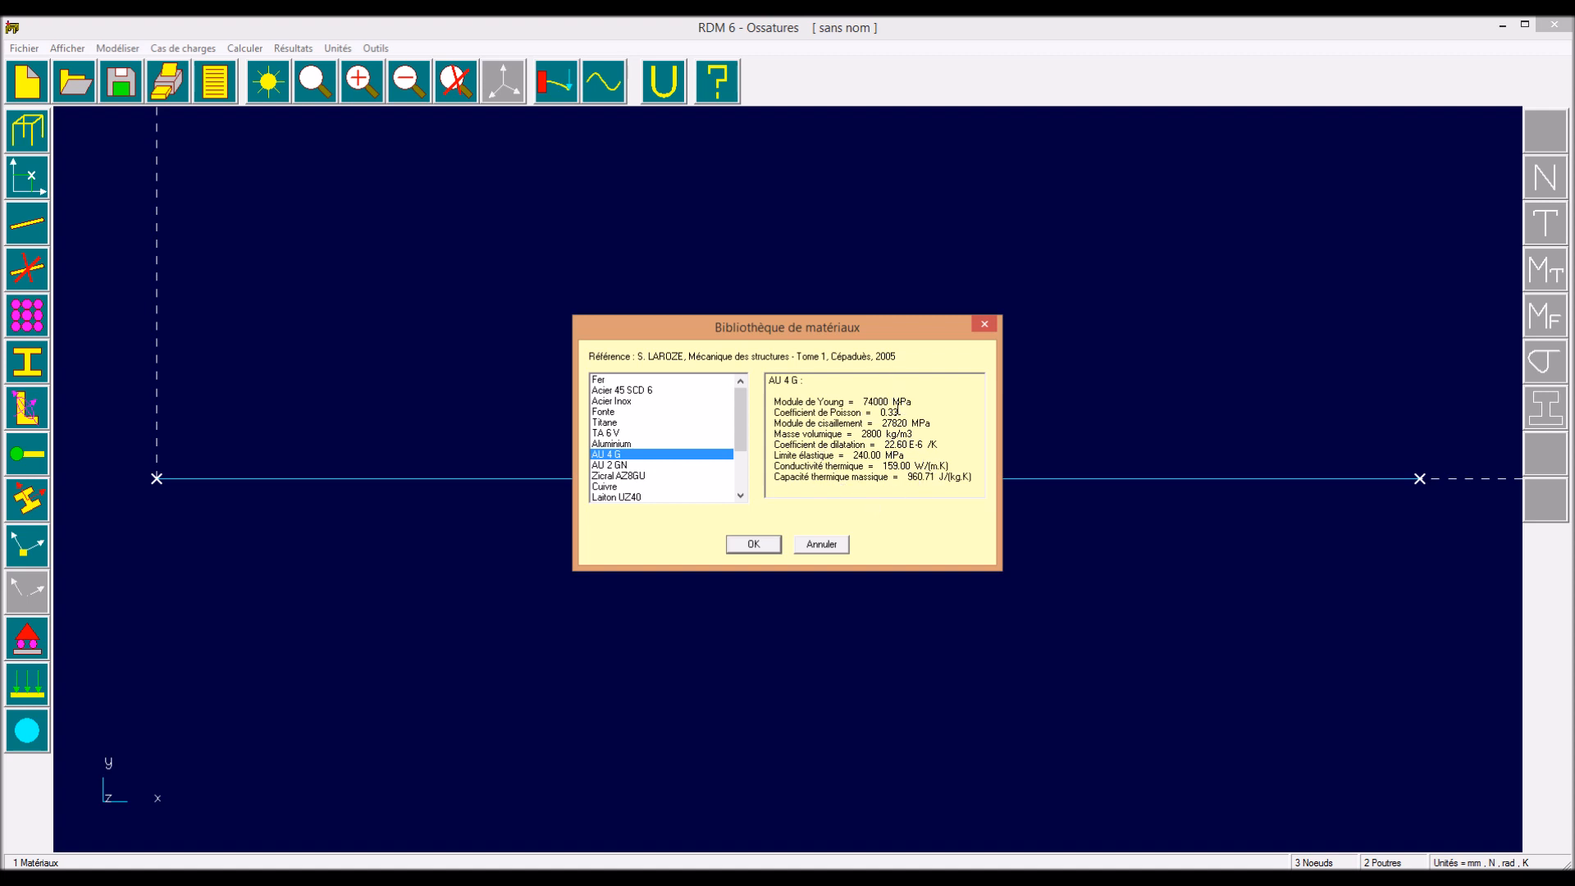
pyautogui.click(755, 548)
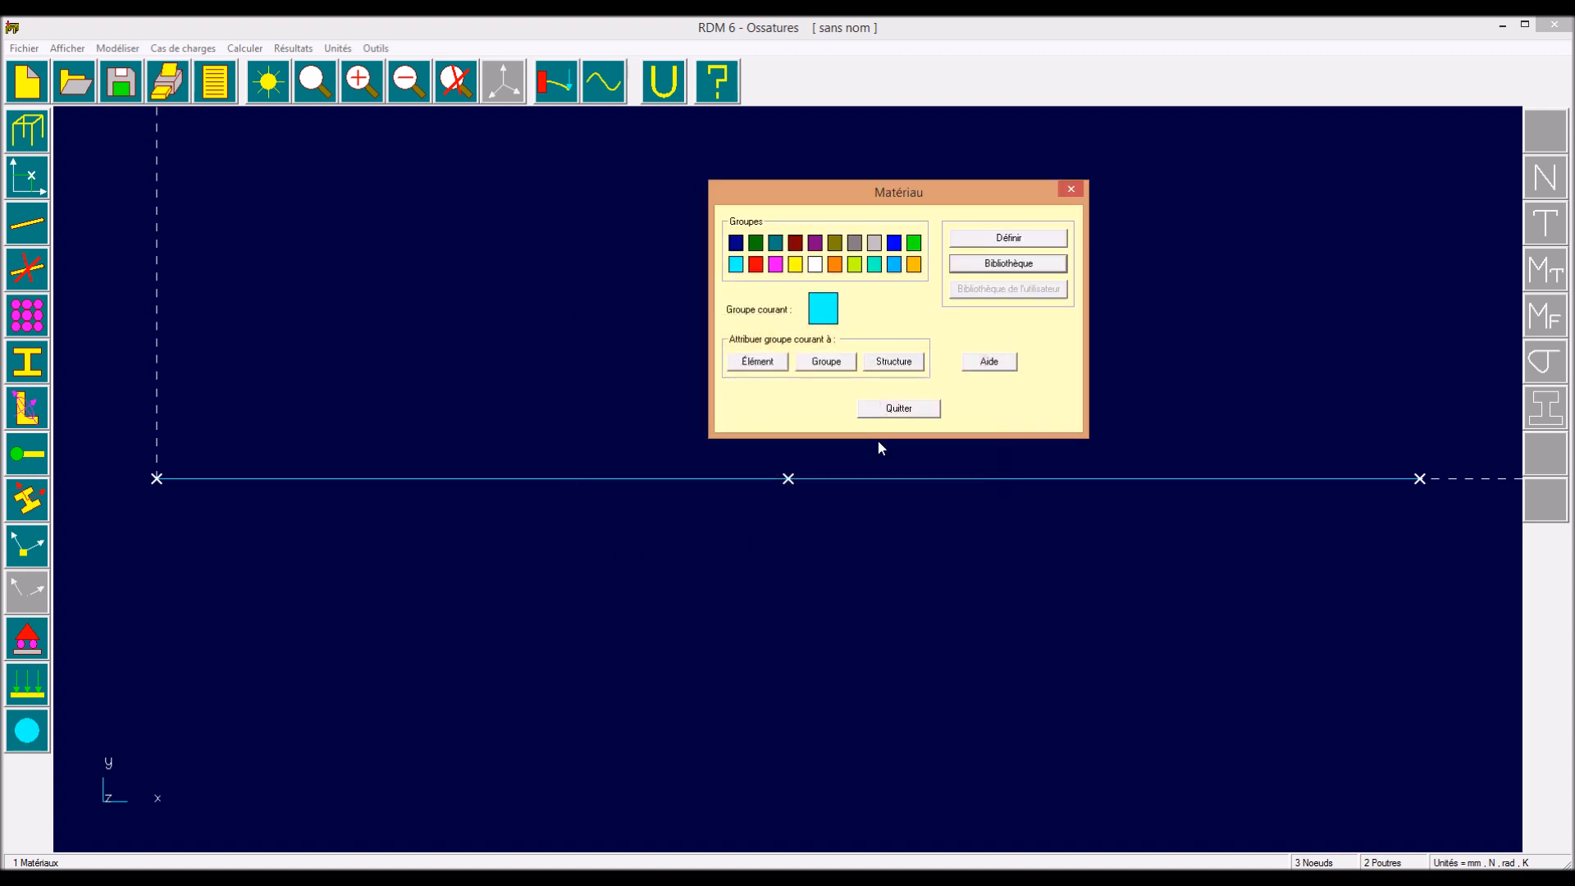
pyautogui.click(899, 413)
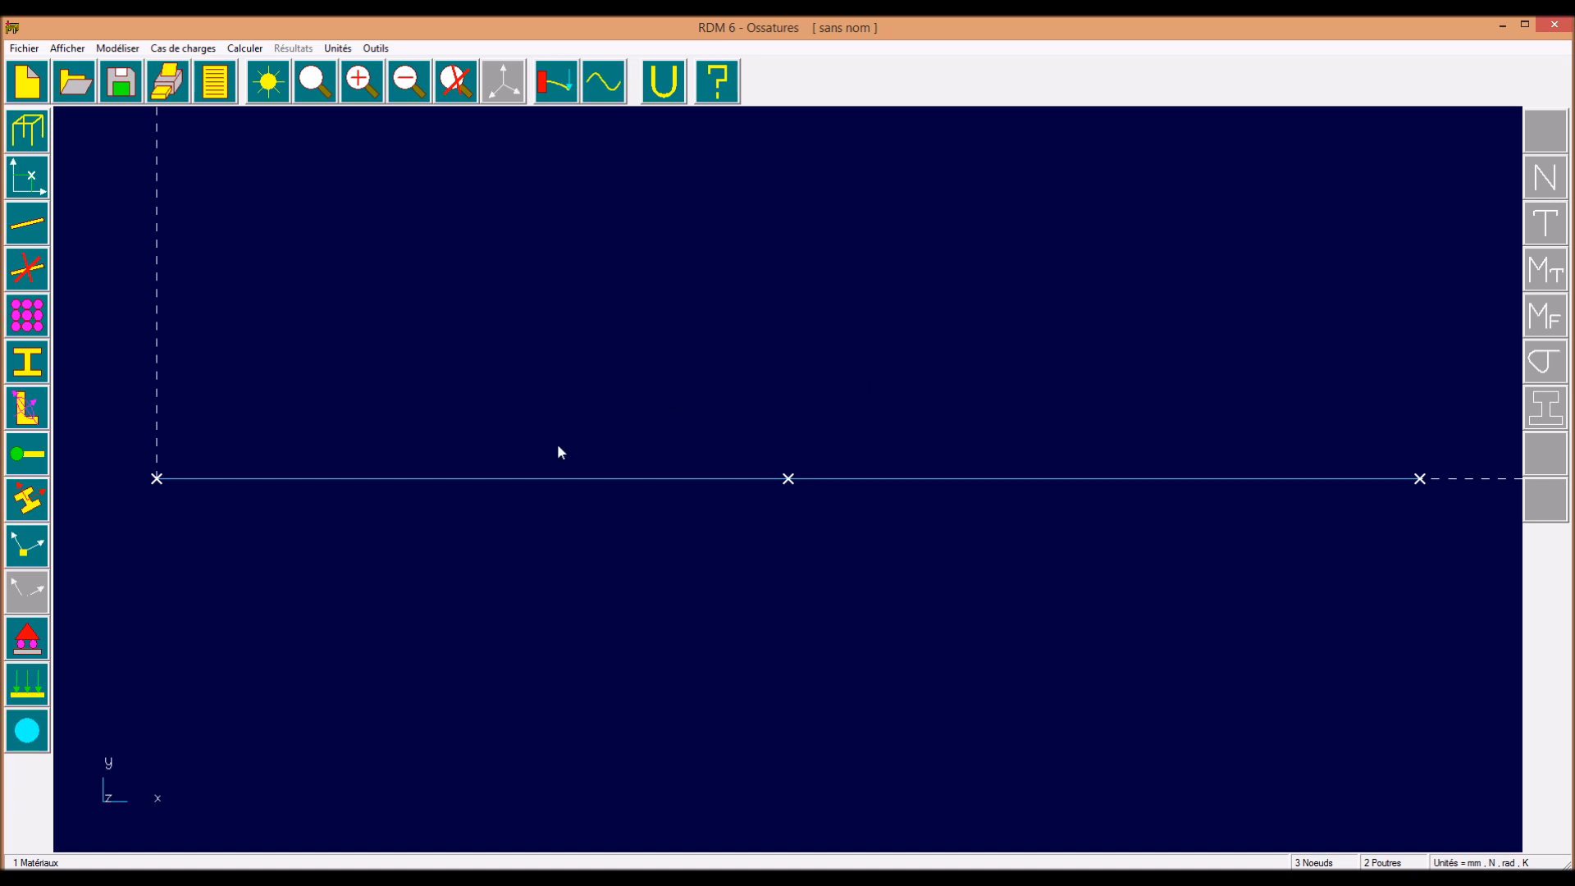
# Step: Examine the arbitrary, parametric and library options for defining the beam cross-section
pyautogui.click(36, 361)
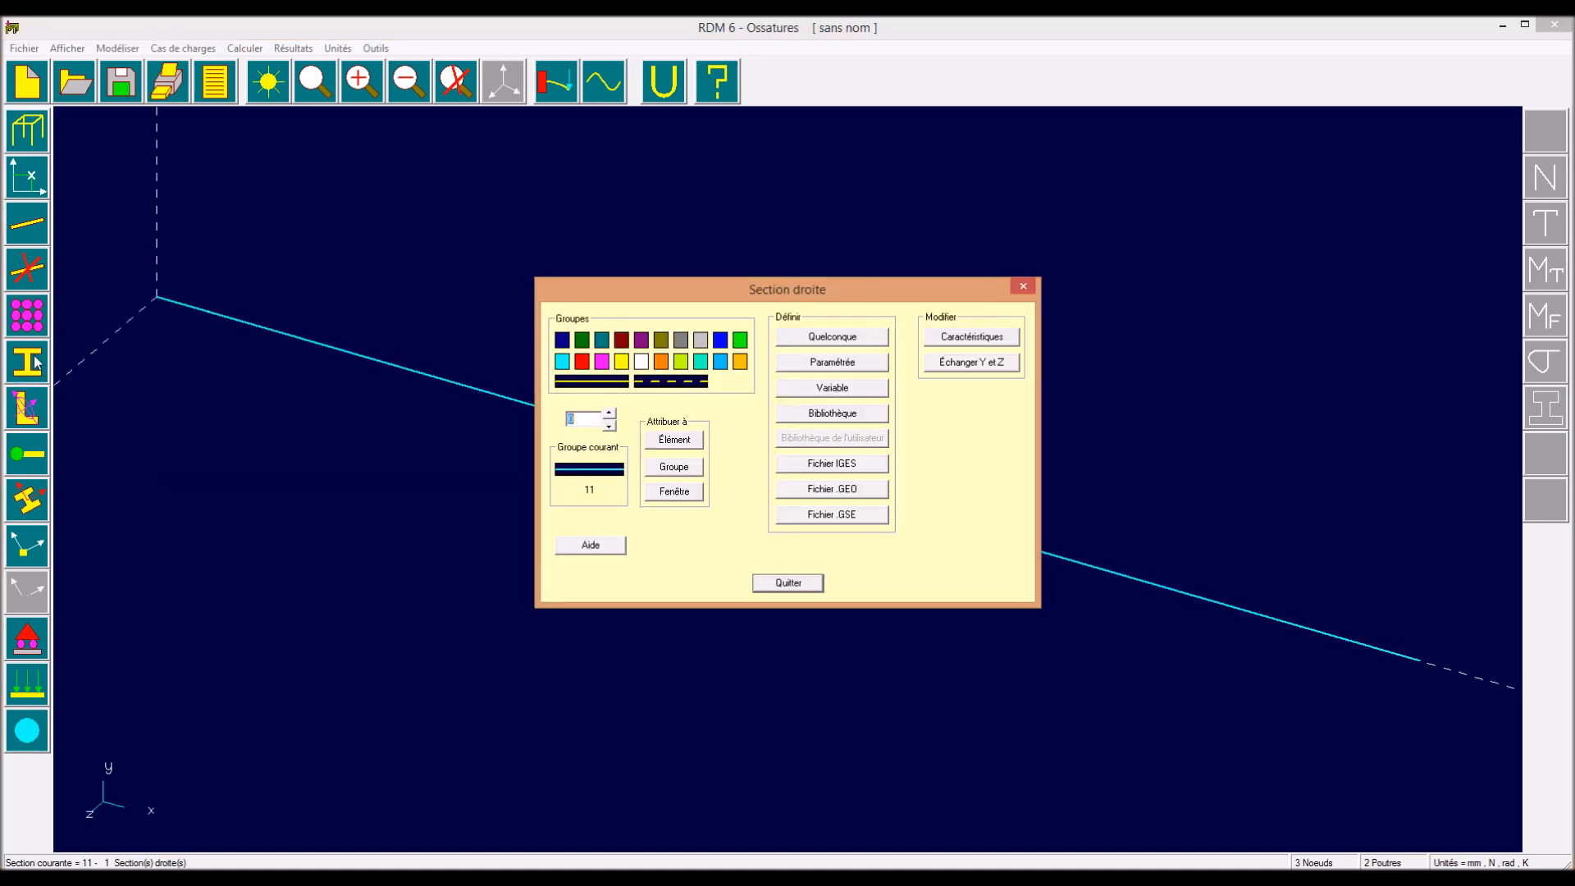
pyautogui.click(872, 338)
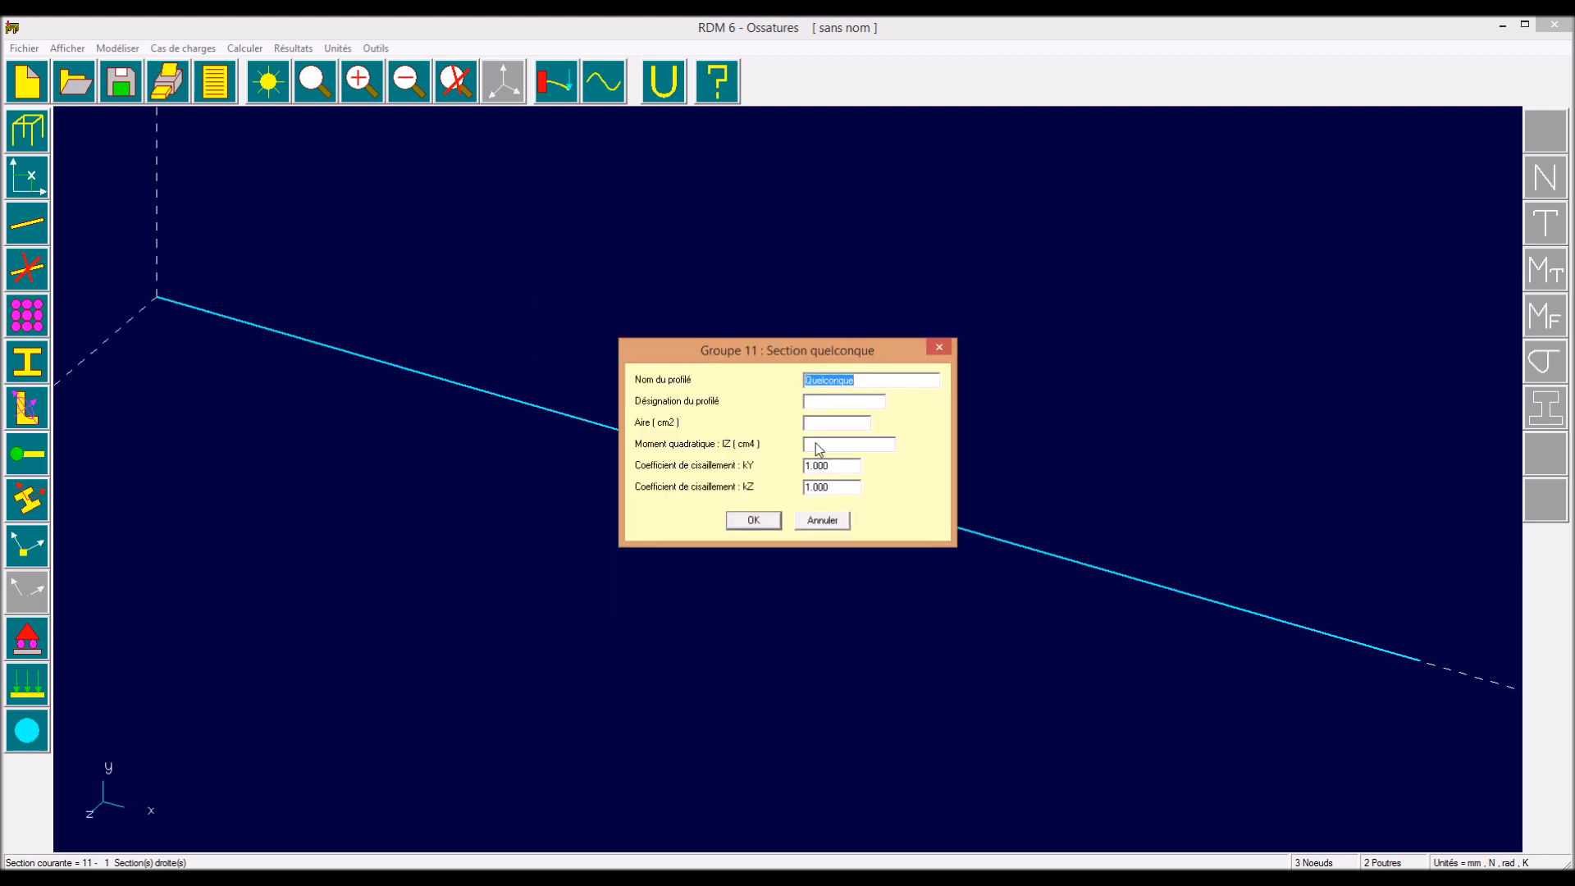
pyautogui.click(822, 520)
pyautogui.click(845, 362)
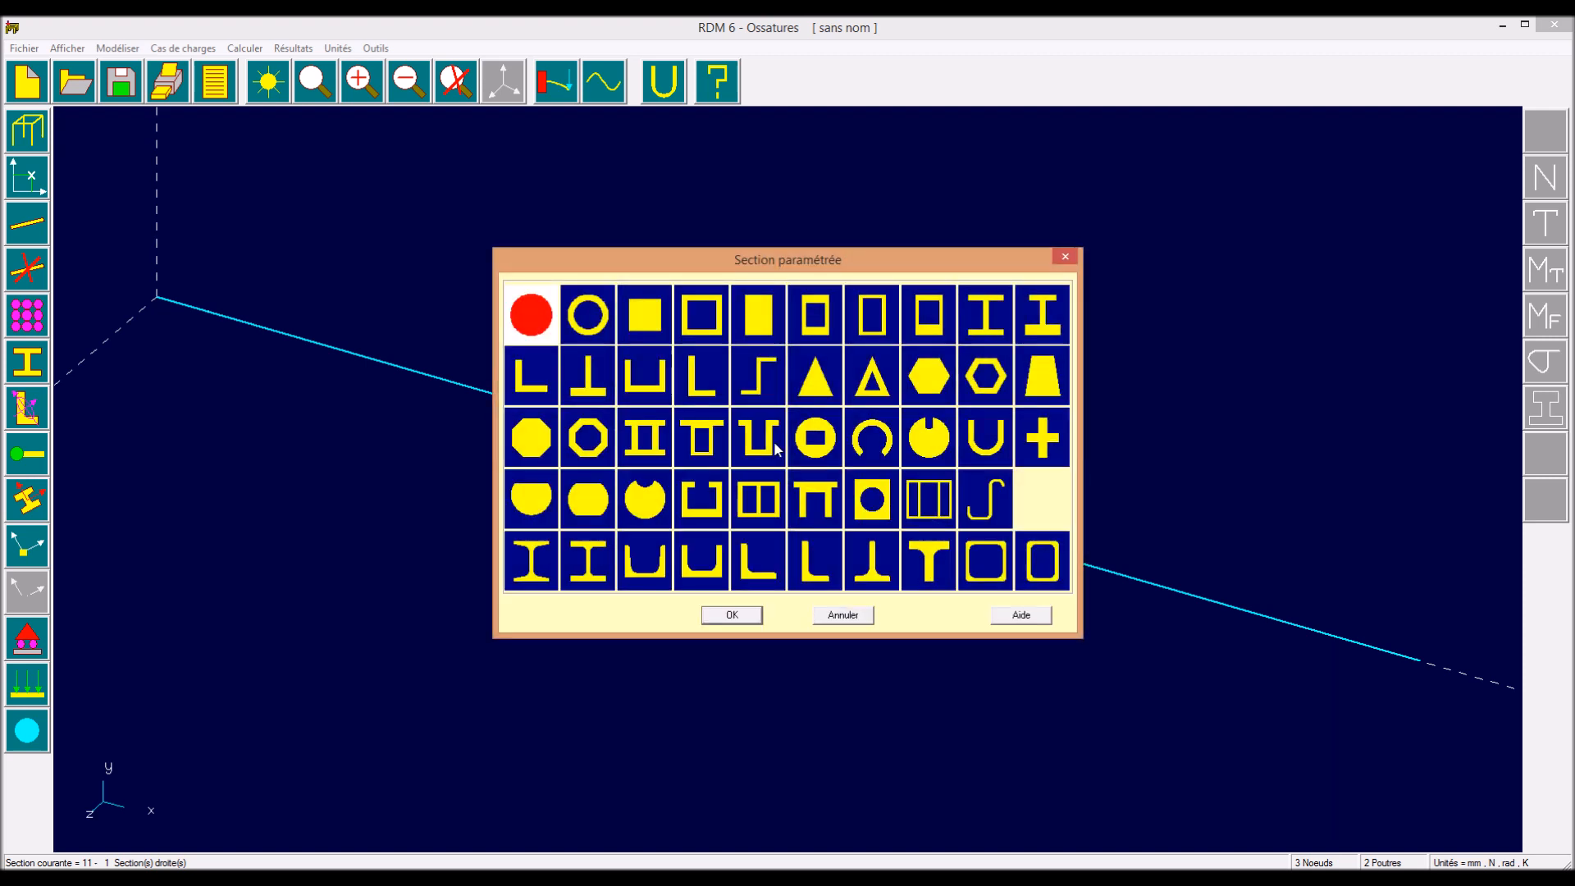
pyautogui.click(865, 617)
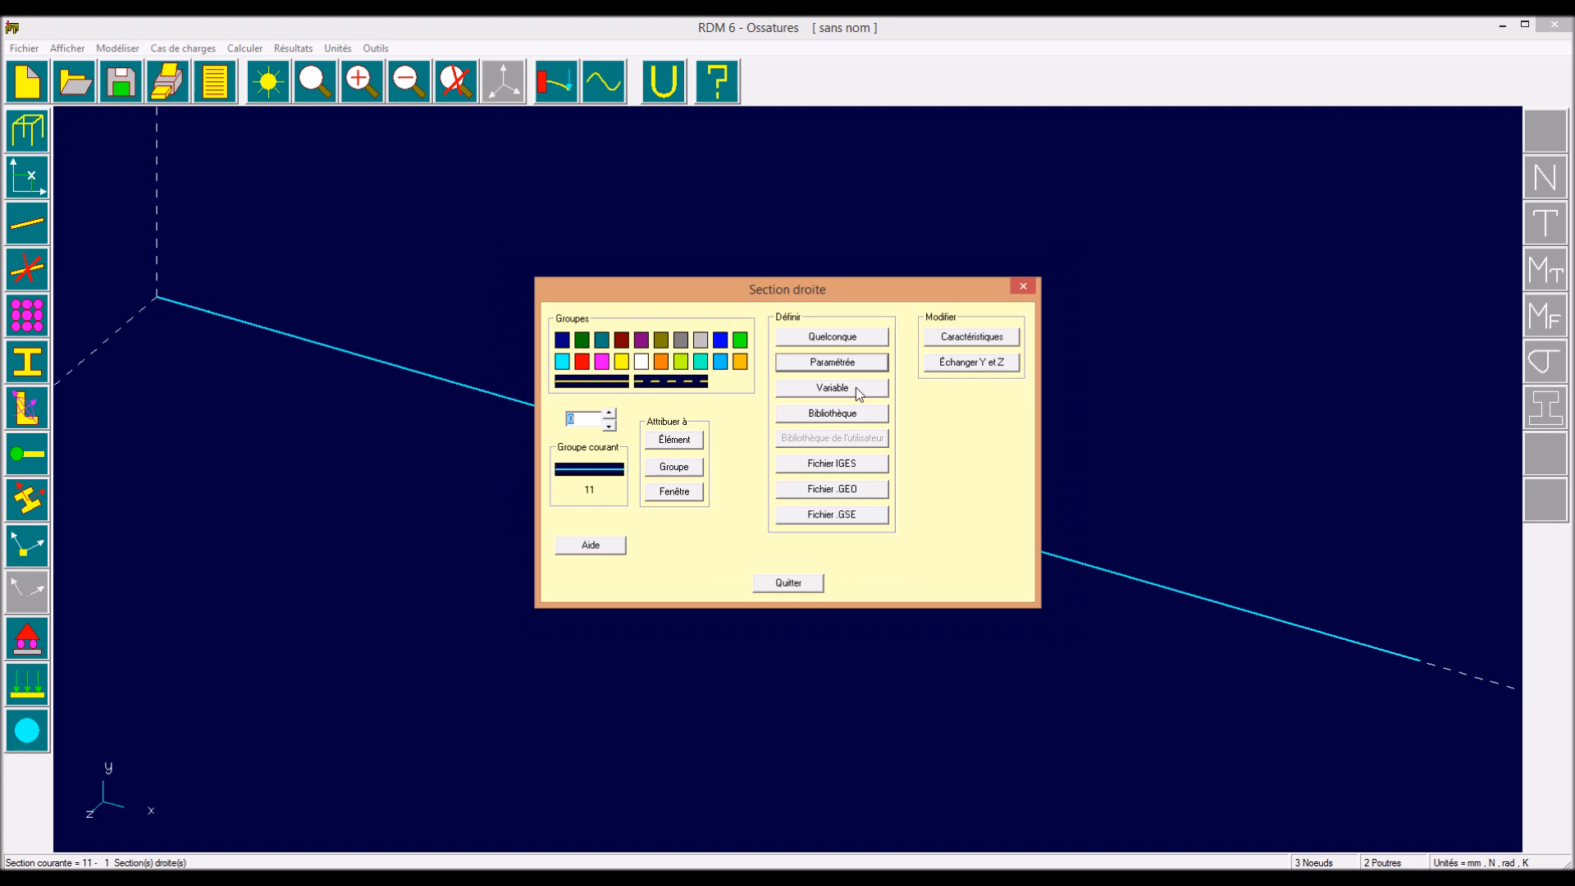
pyautogui.click(843, 415)
pyautogui.click(674, 356)
pyautogui.click(656, 452)
pyautogui.click(656, 529)
pyautogui.click(822, 566)
# Step: Define a parametric solid rectangular cross-section for group 11, 4 mm along Y and 14 mm along Z
pyautogui.click(858, 362)
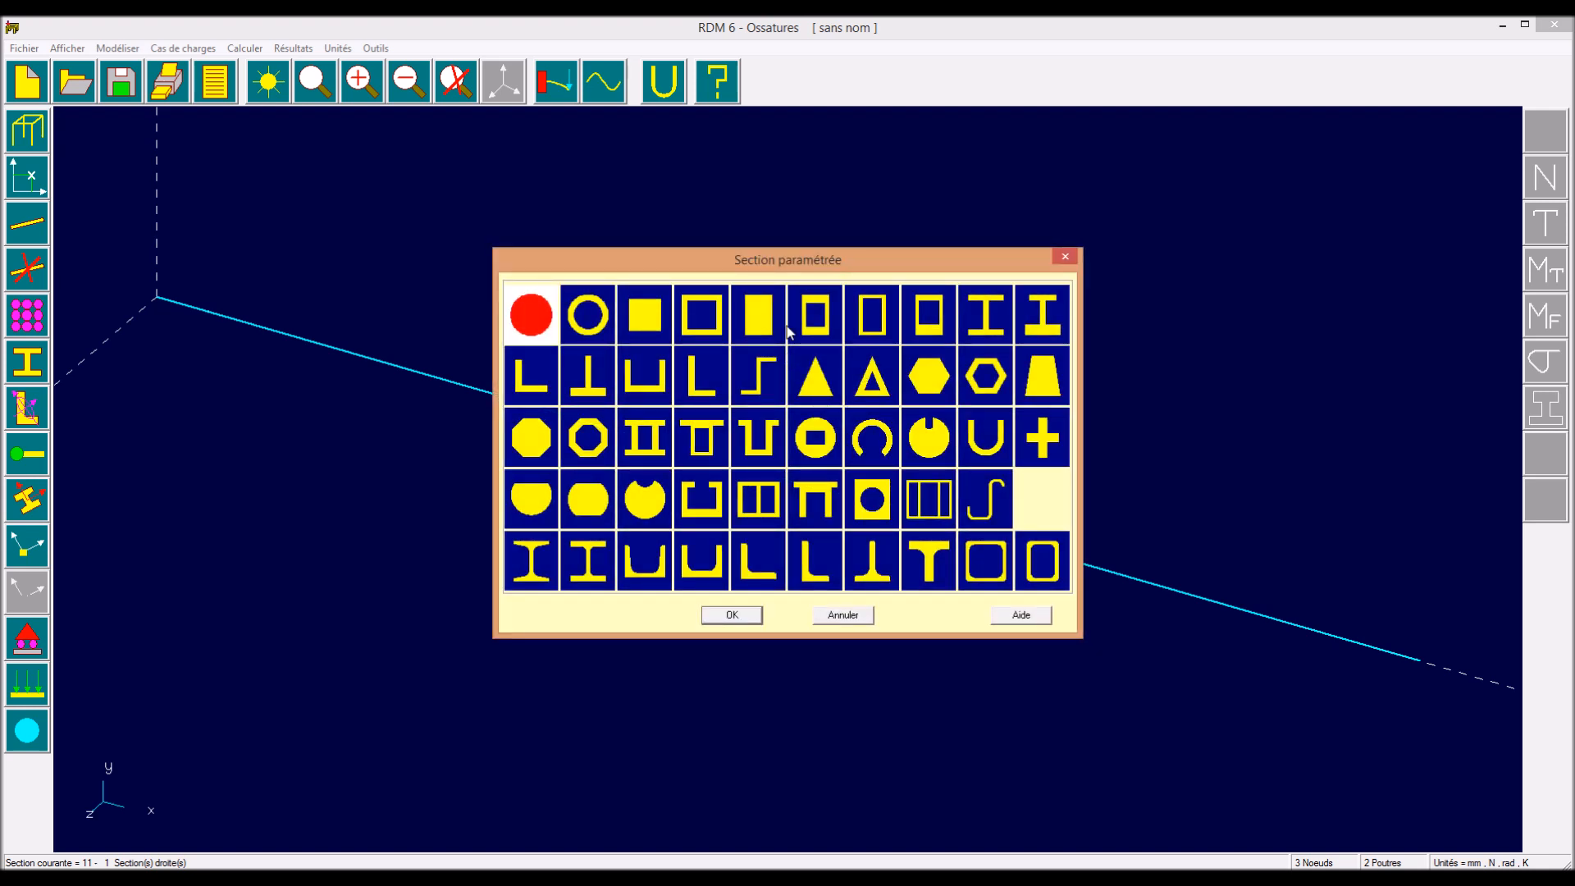
pyautogui.click(760, 312)
pyautogui.click(741, 615)
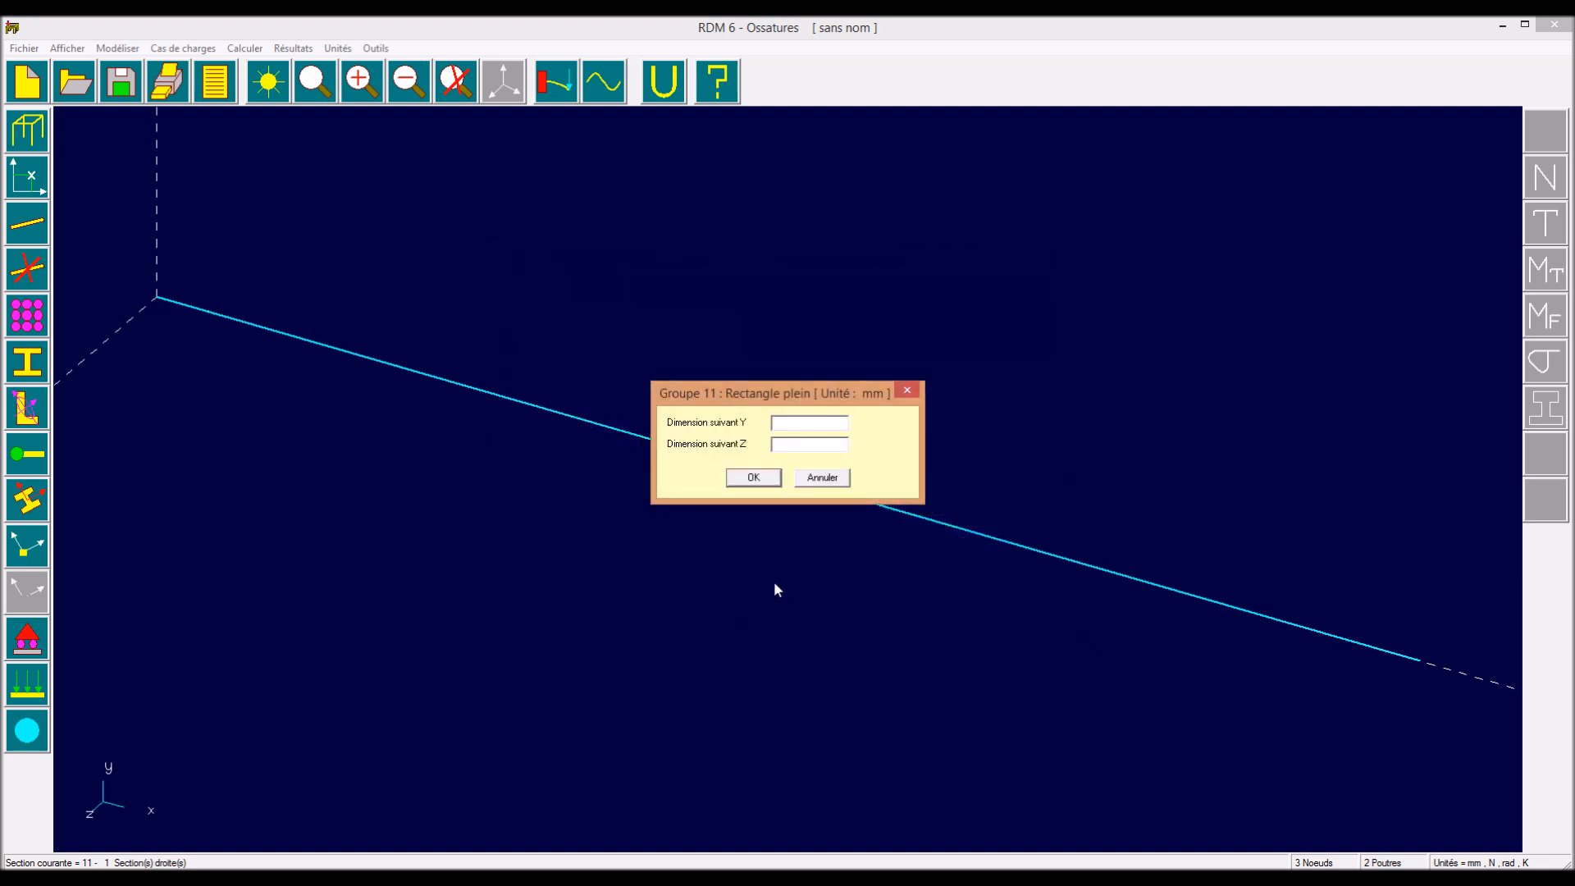
pyautogui.write('4')
pyautogui.press('Tab')
pyautogui.write('14')
pyautogui.click(753, 477)
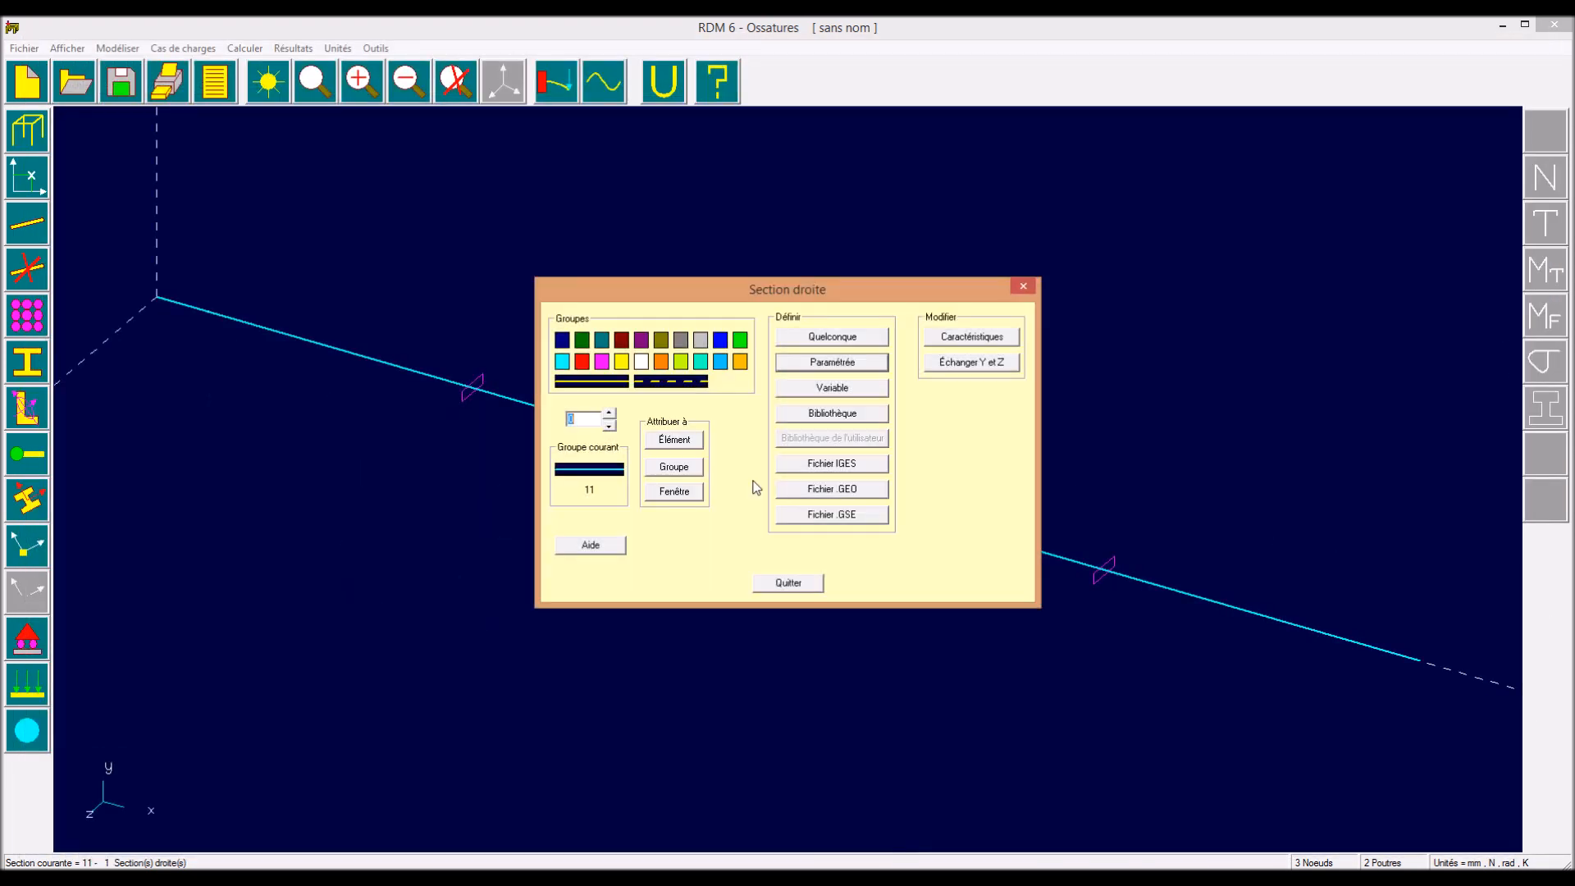
pyautogui.click(783, 582)
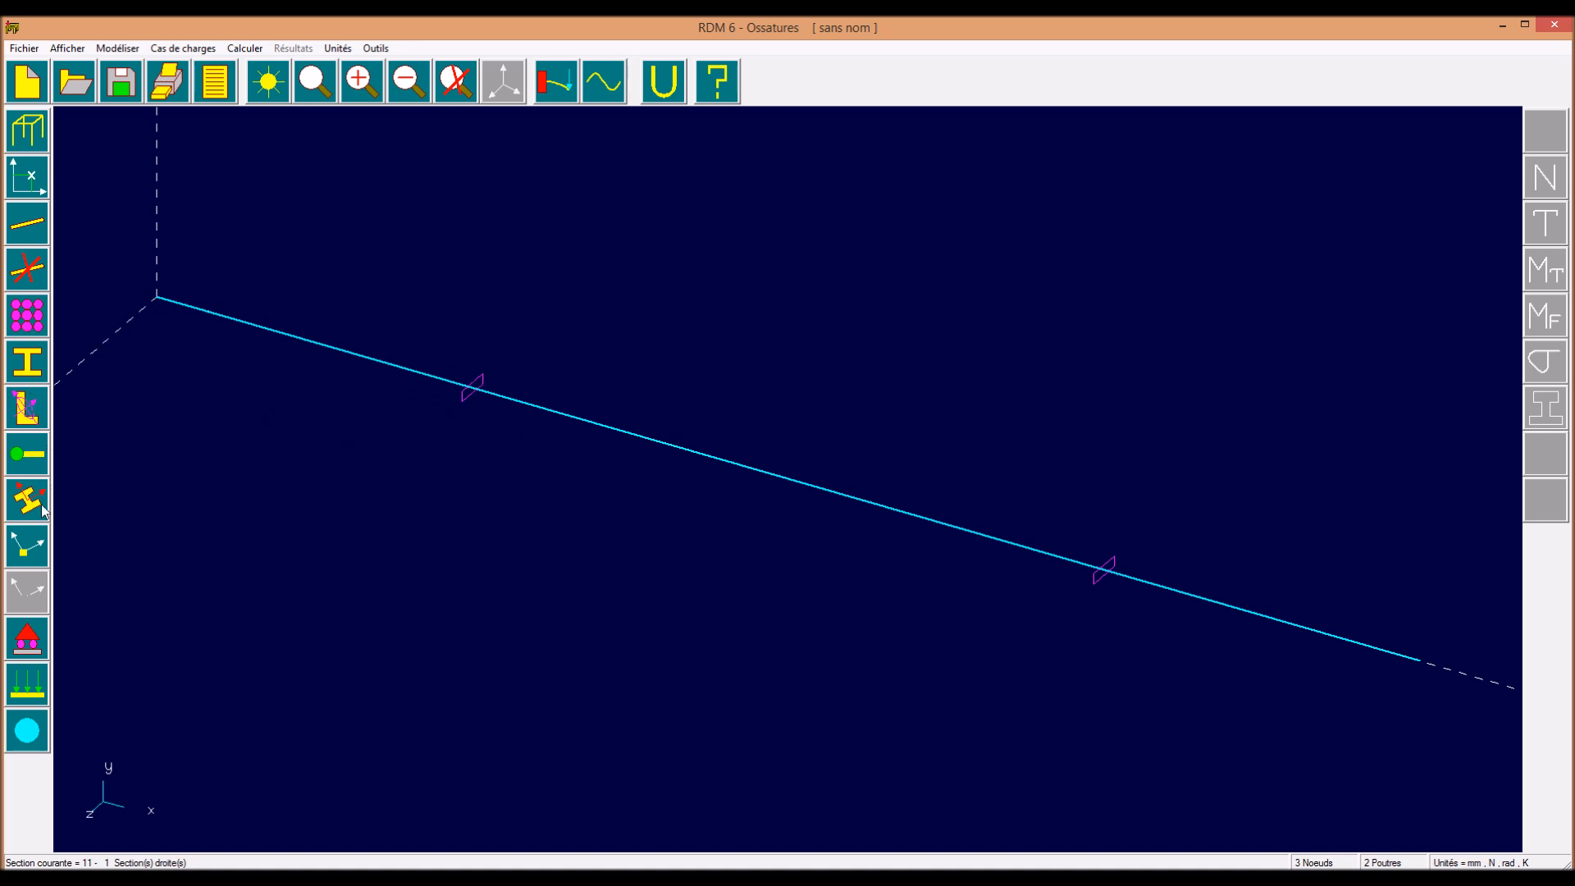
# Step: Apply fixed supports to the two end nodes of the beam
pyautogui.click(27, 642)
pyautogui.moveTo(279, 115); pyautogui.dragTo(504, 173)
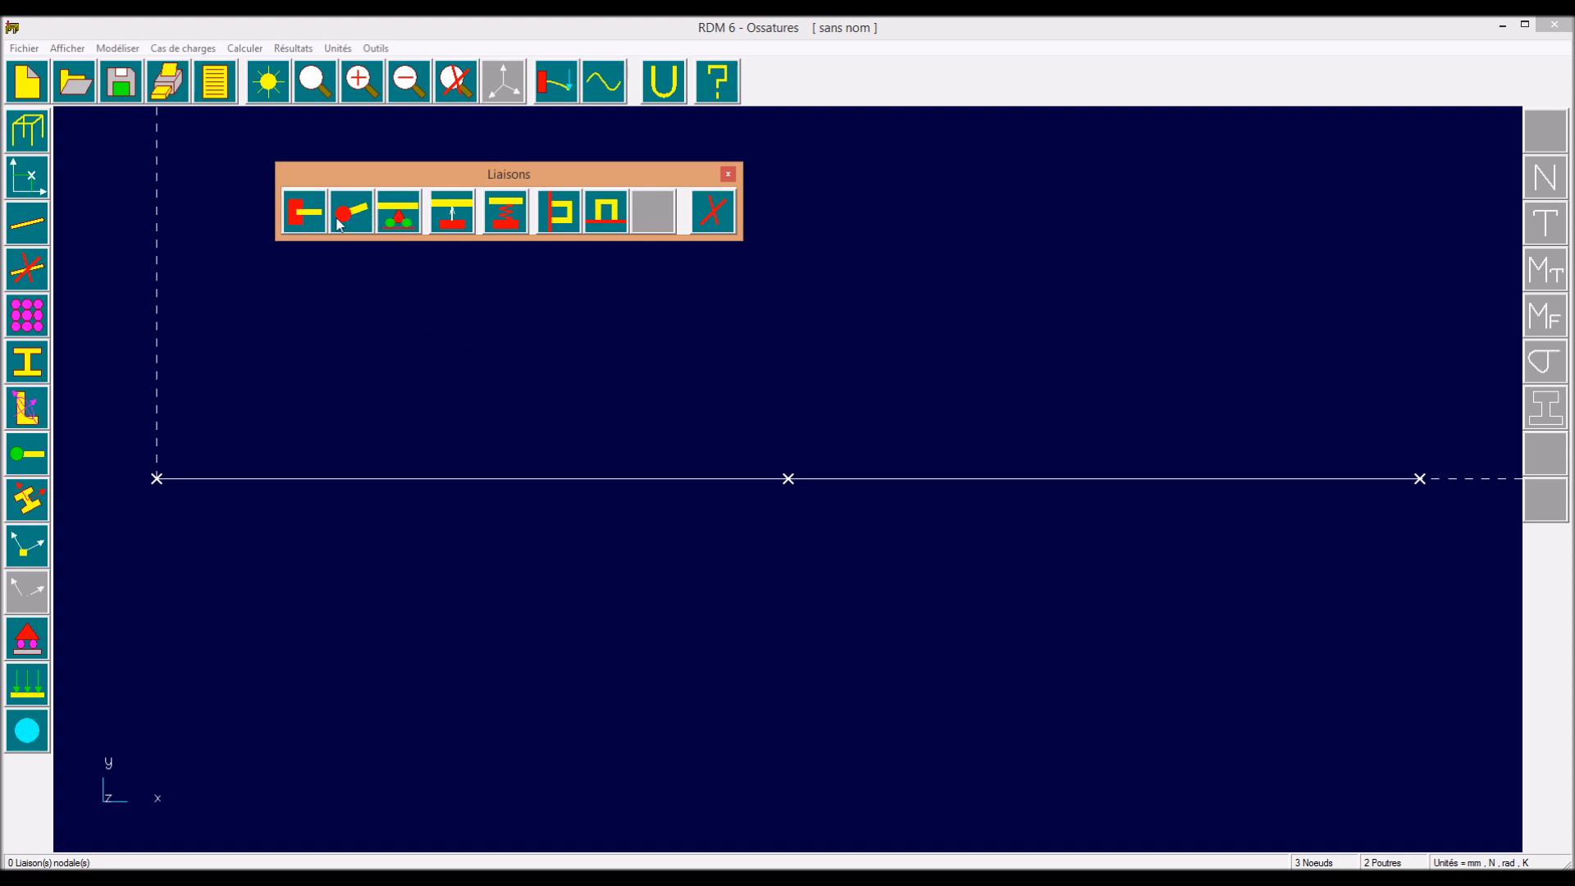
pyautogui.click(307, 214)
pyautogui.click(157, 478)
pyautogui.click(1419, 479)
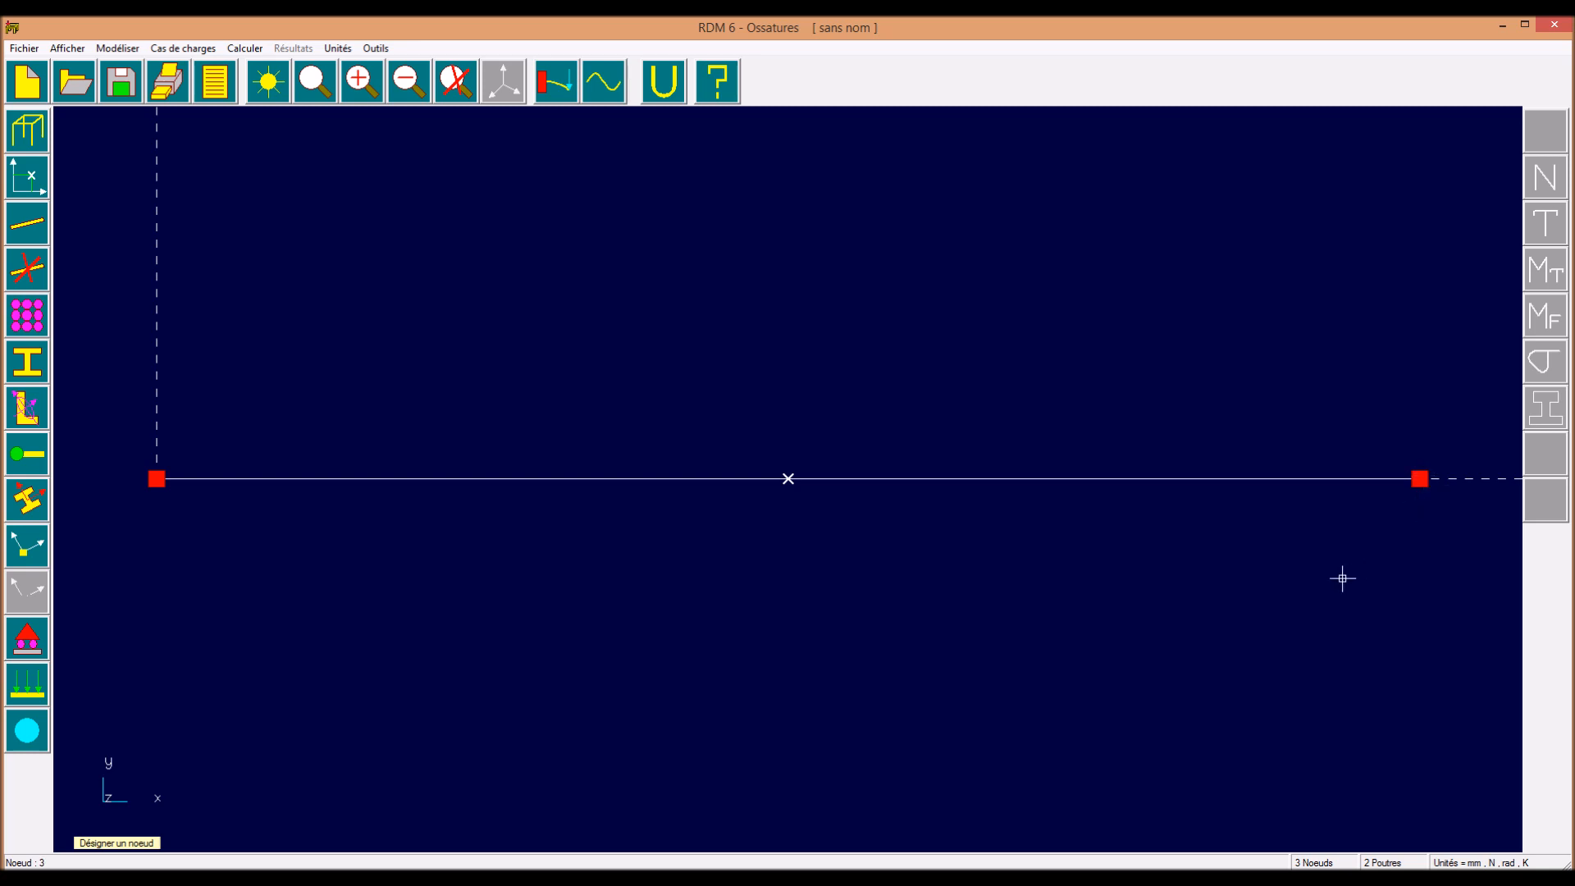
# Step: Delete the fixed support at the origin node and apply a fixed support there again
pyautogui.click(725, 223)
pyautogui.click(156, 479)
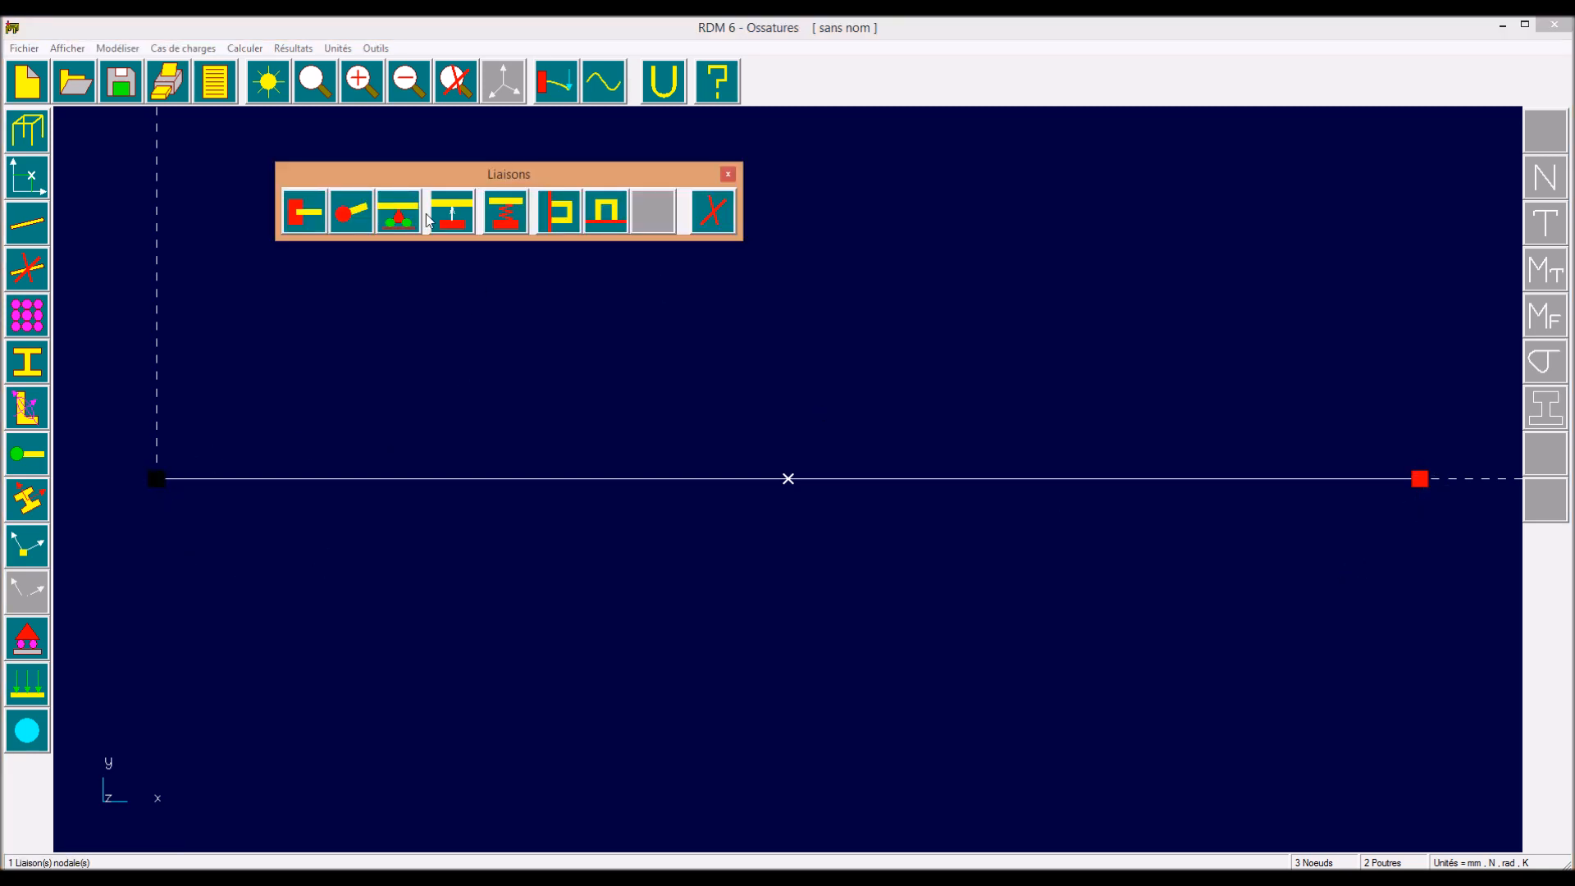
pyautogui.click(306, 212)
pyautogui.click(155, 478)
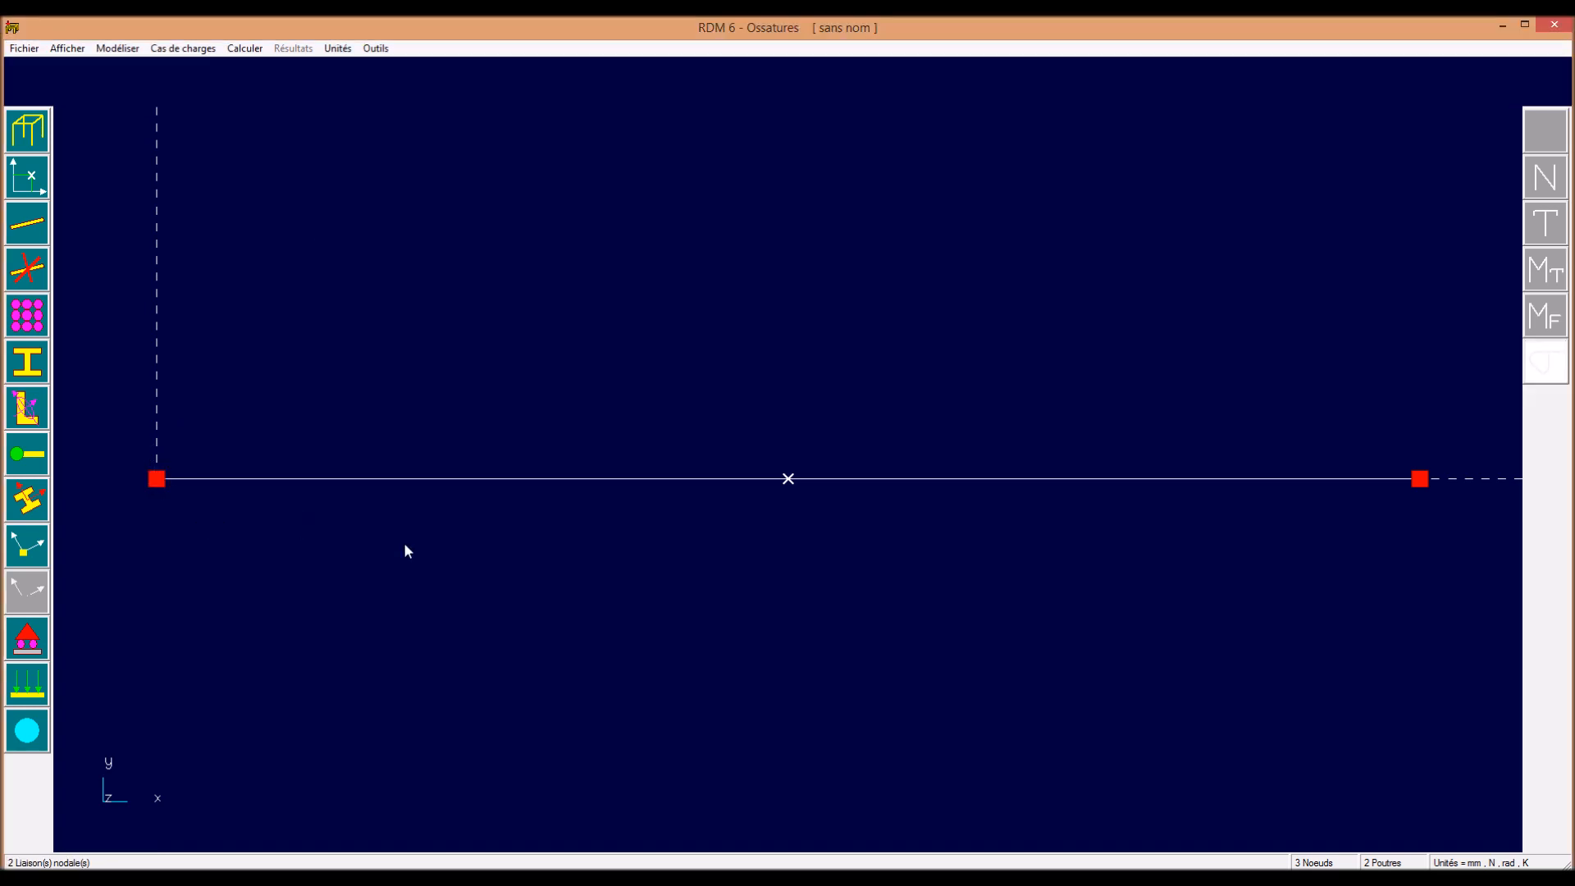
pyautogui.click(728, 175)
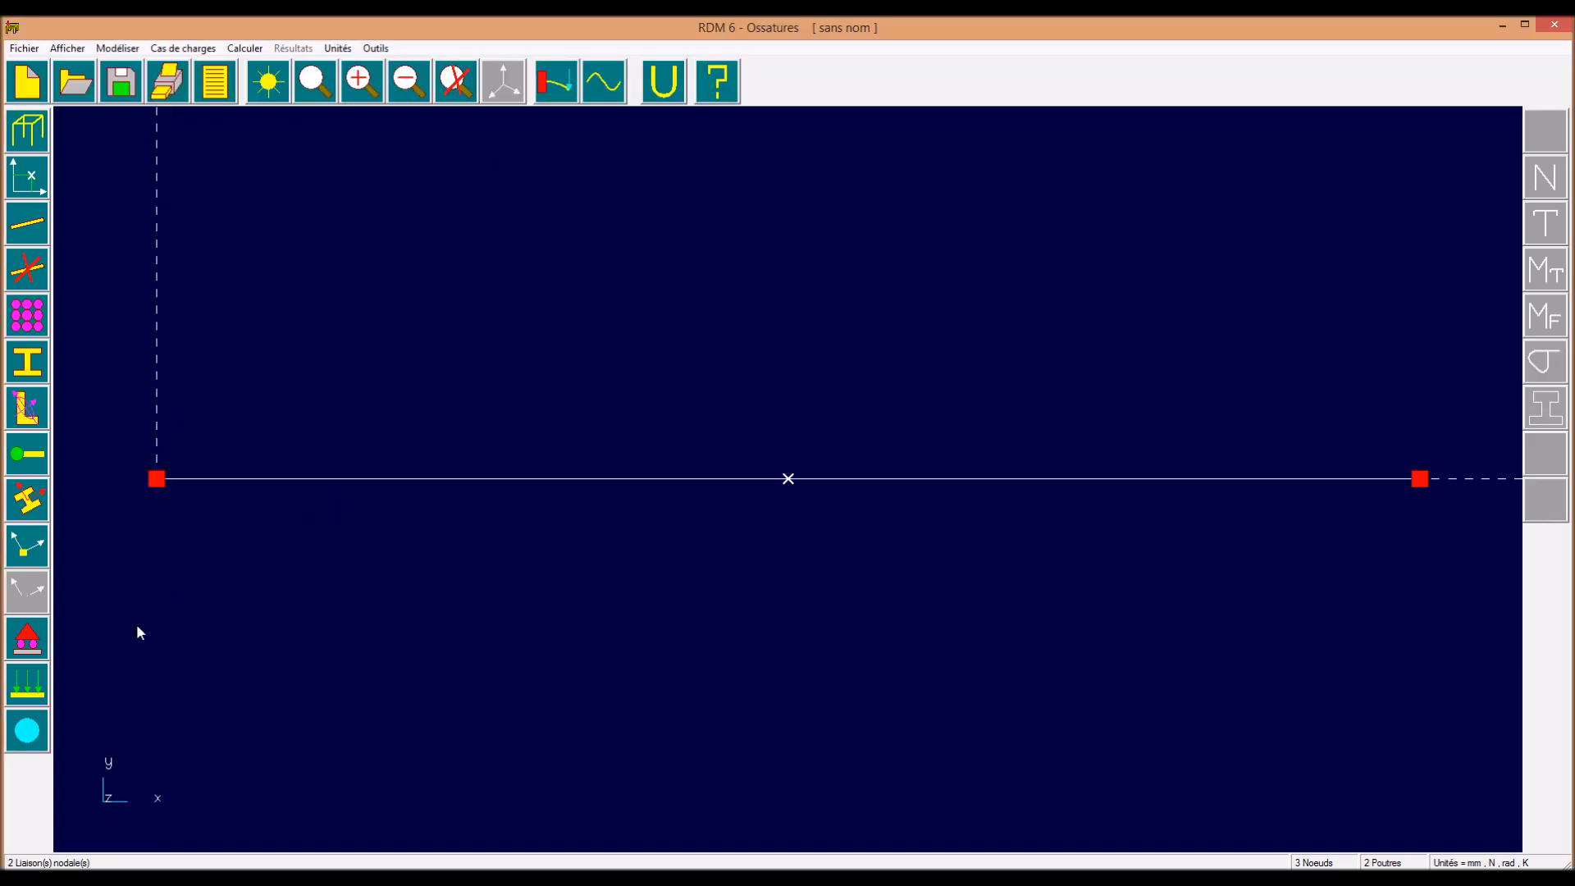
# Step: Apply a downward uniformly distributed load in the global frame to both beams in load case 1
pyautogui.click(33, 689)
pyautogui.moveTo(372, 115); pyautogui.dragTo(780, 245)
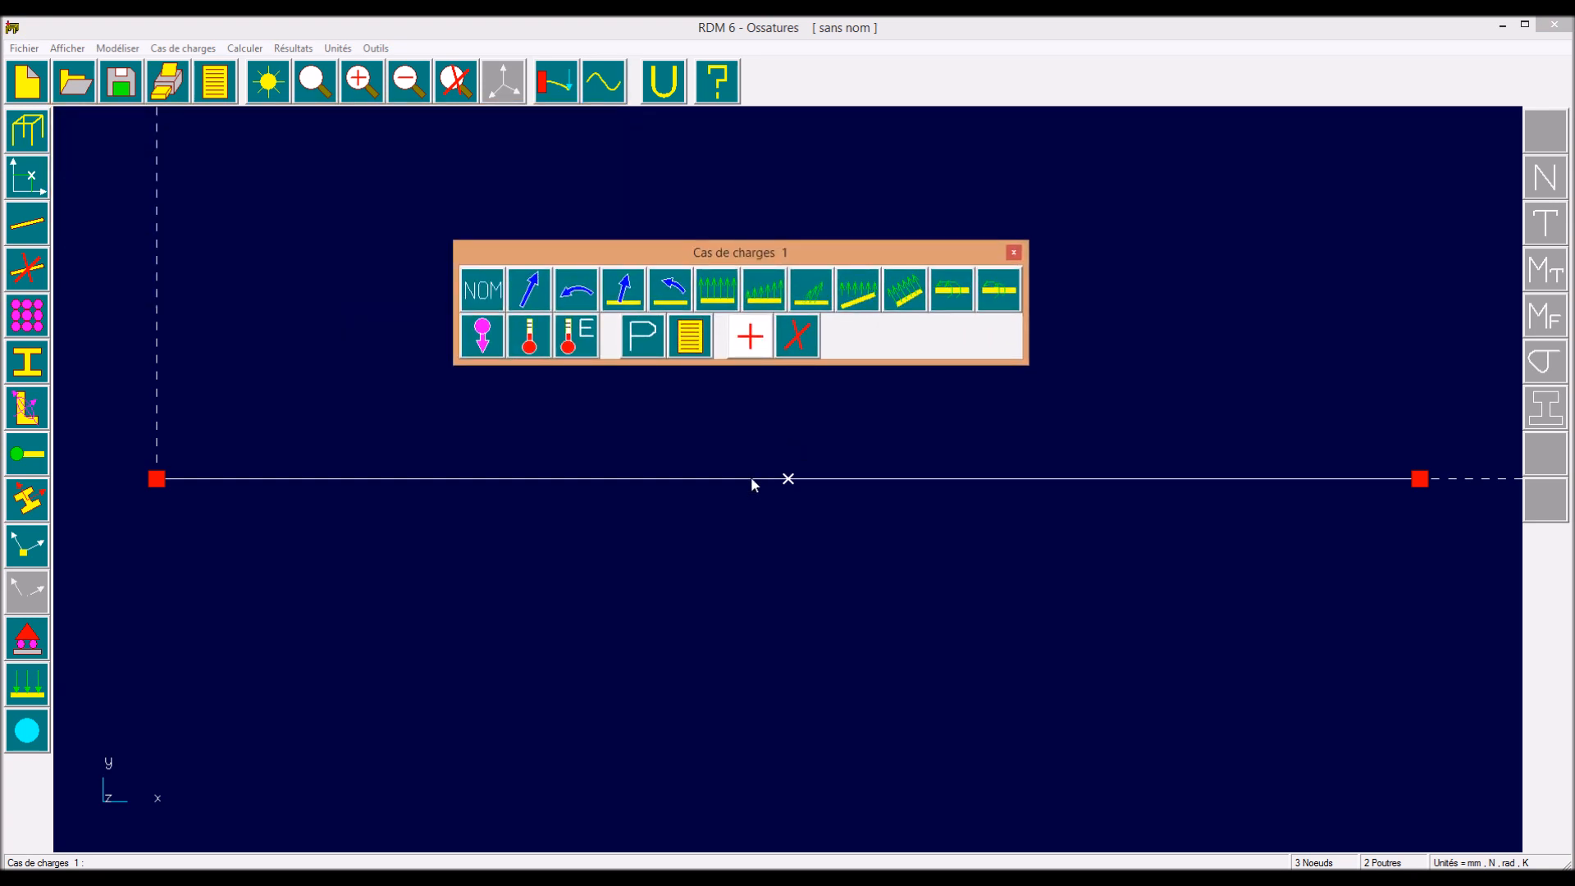
pyautogui.click(712, 288)
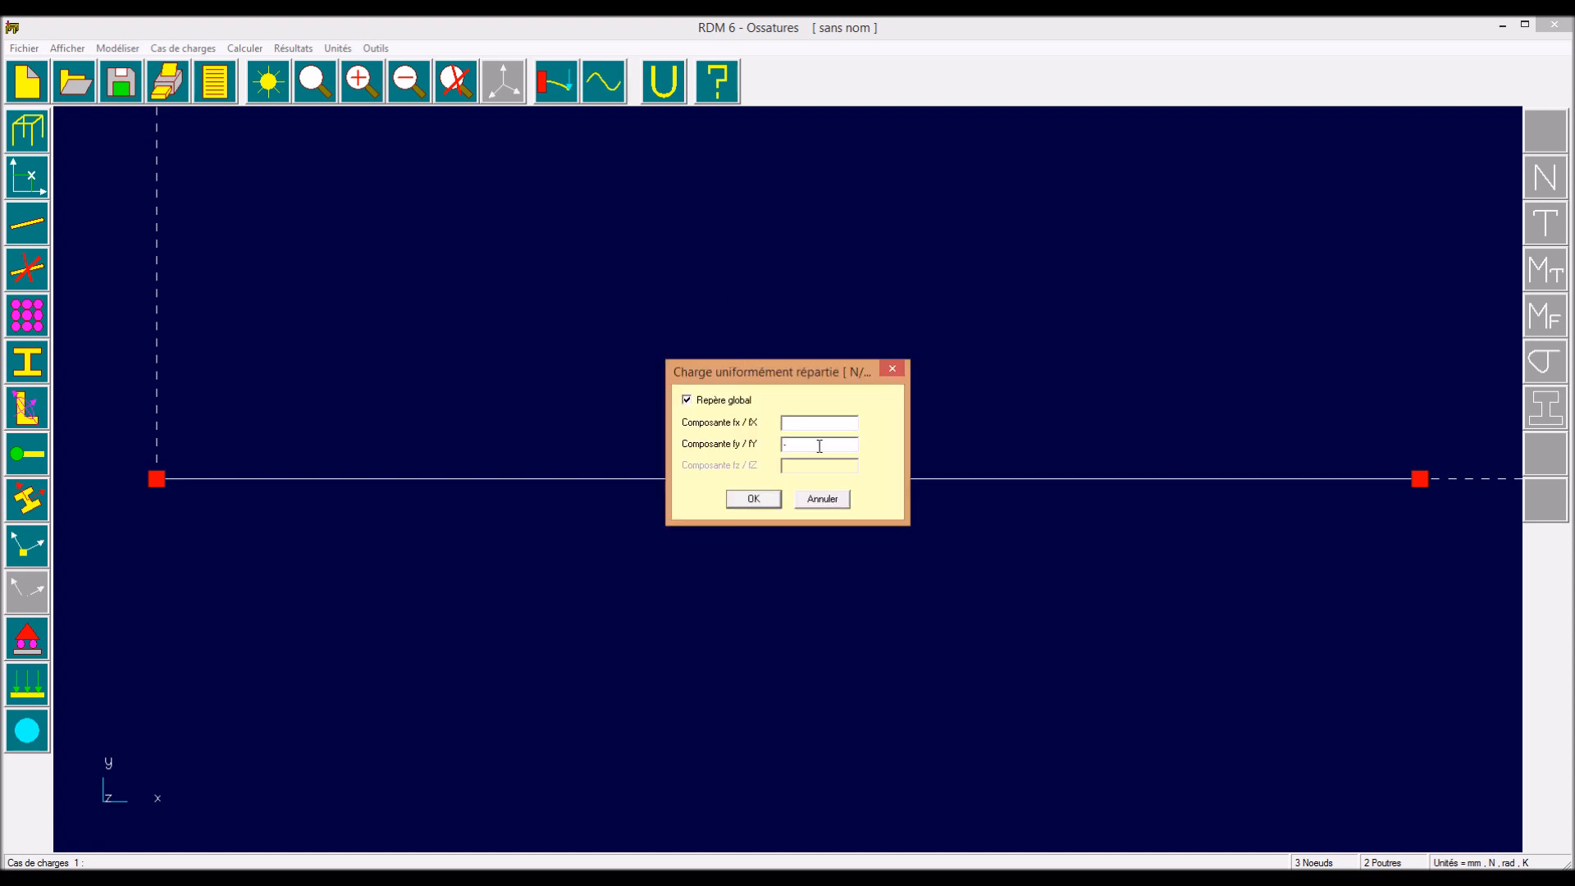
pyautogui.click(767, 497)
pyautogui.click(699, 478)
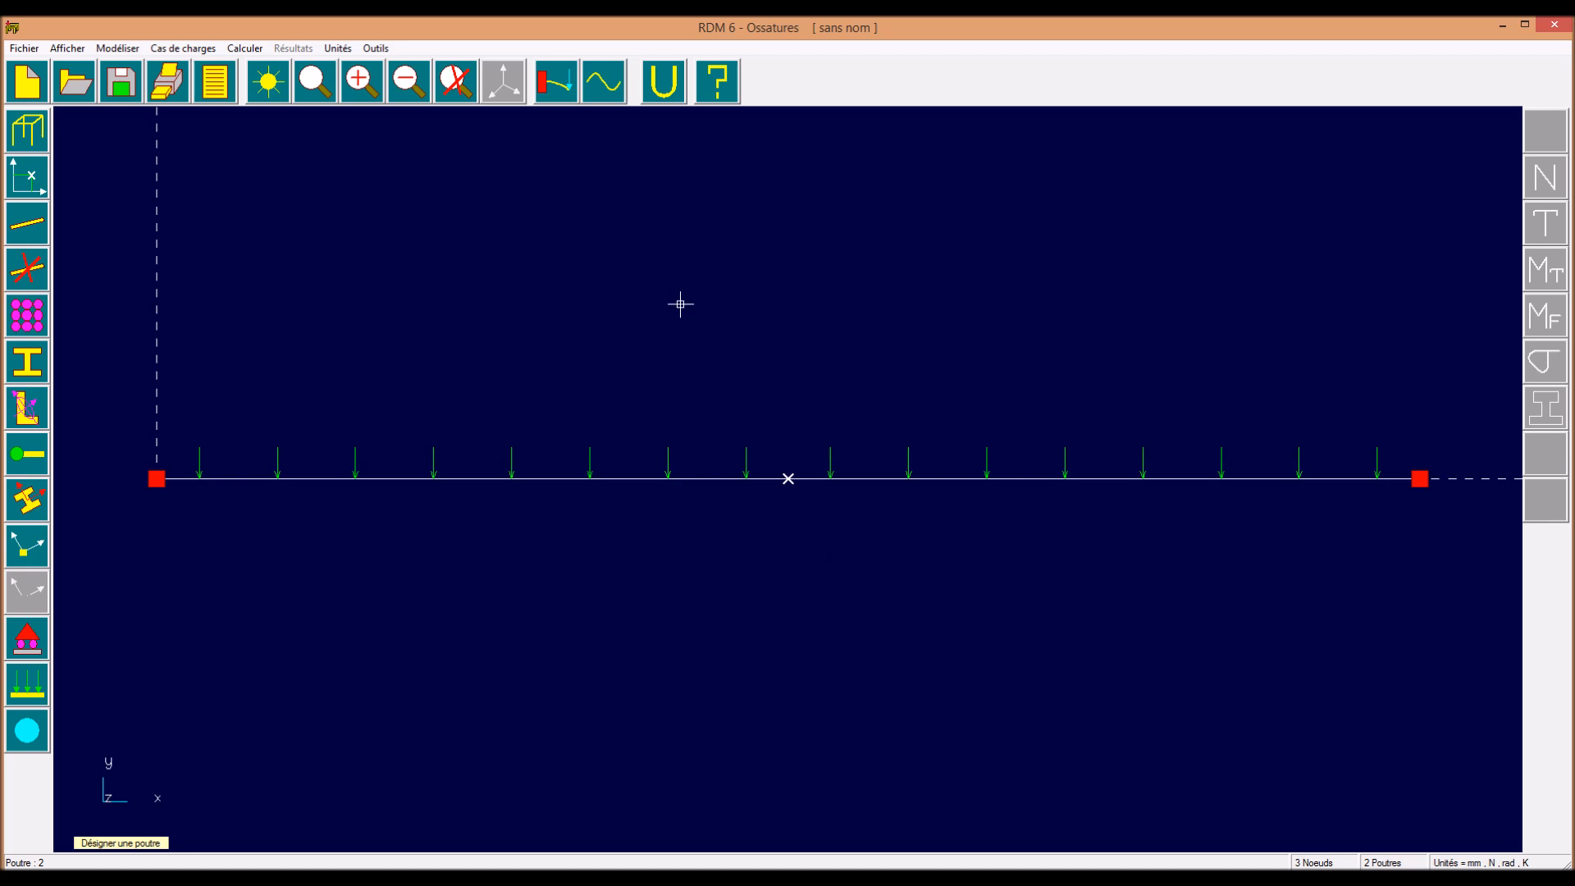
pyautogui.rightClick(652, 594)
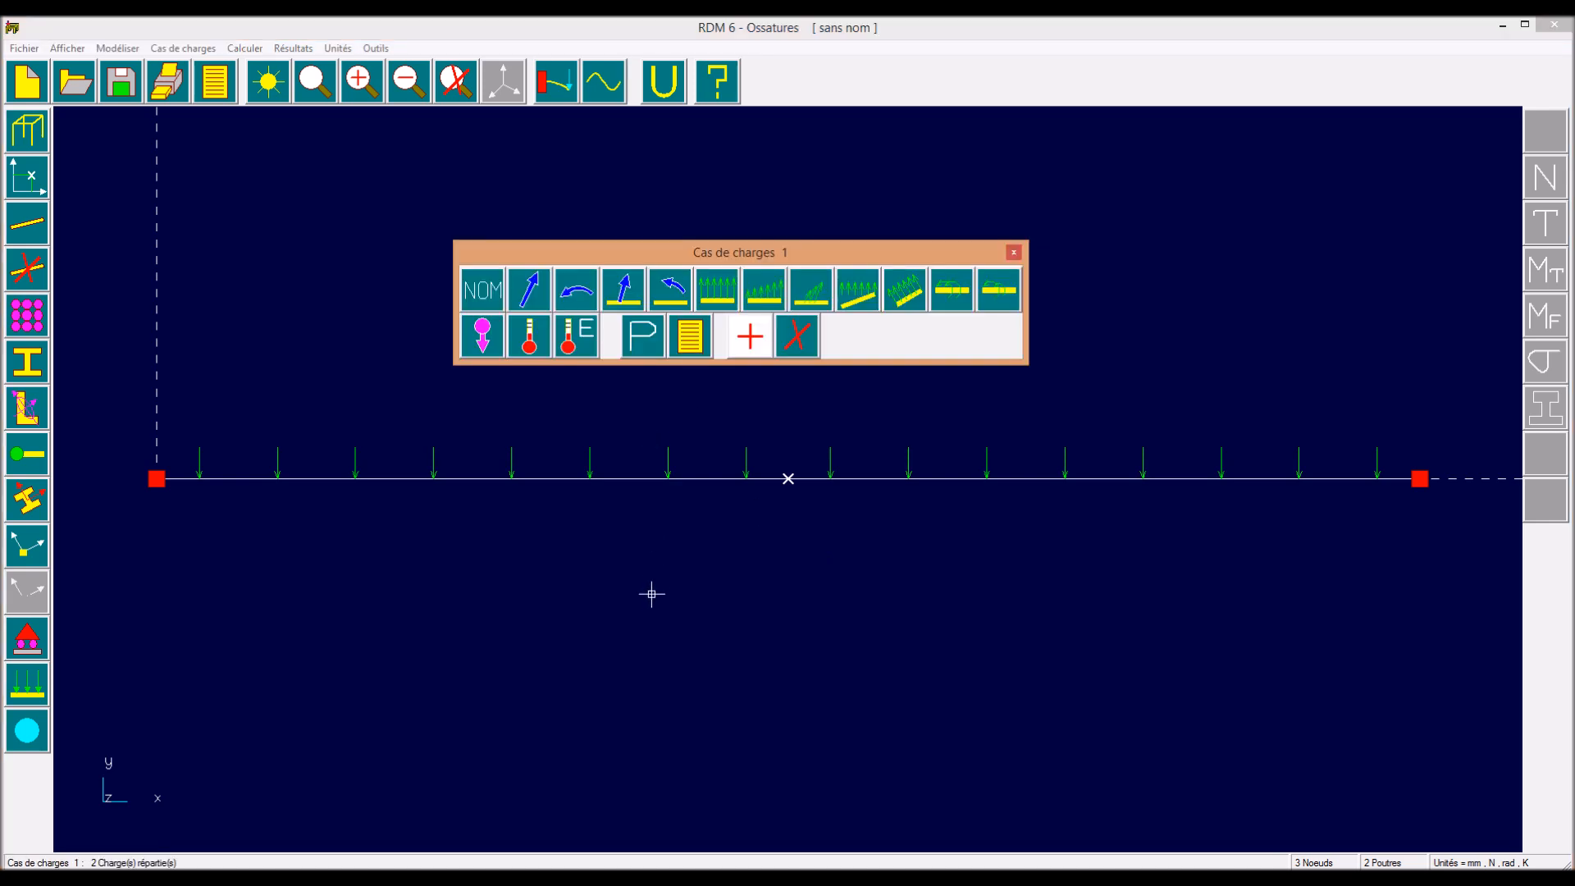
# Step: Delete the uniformly distributed loads from both beams
pyautogui.click(801, 341)
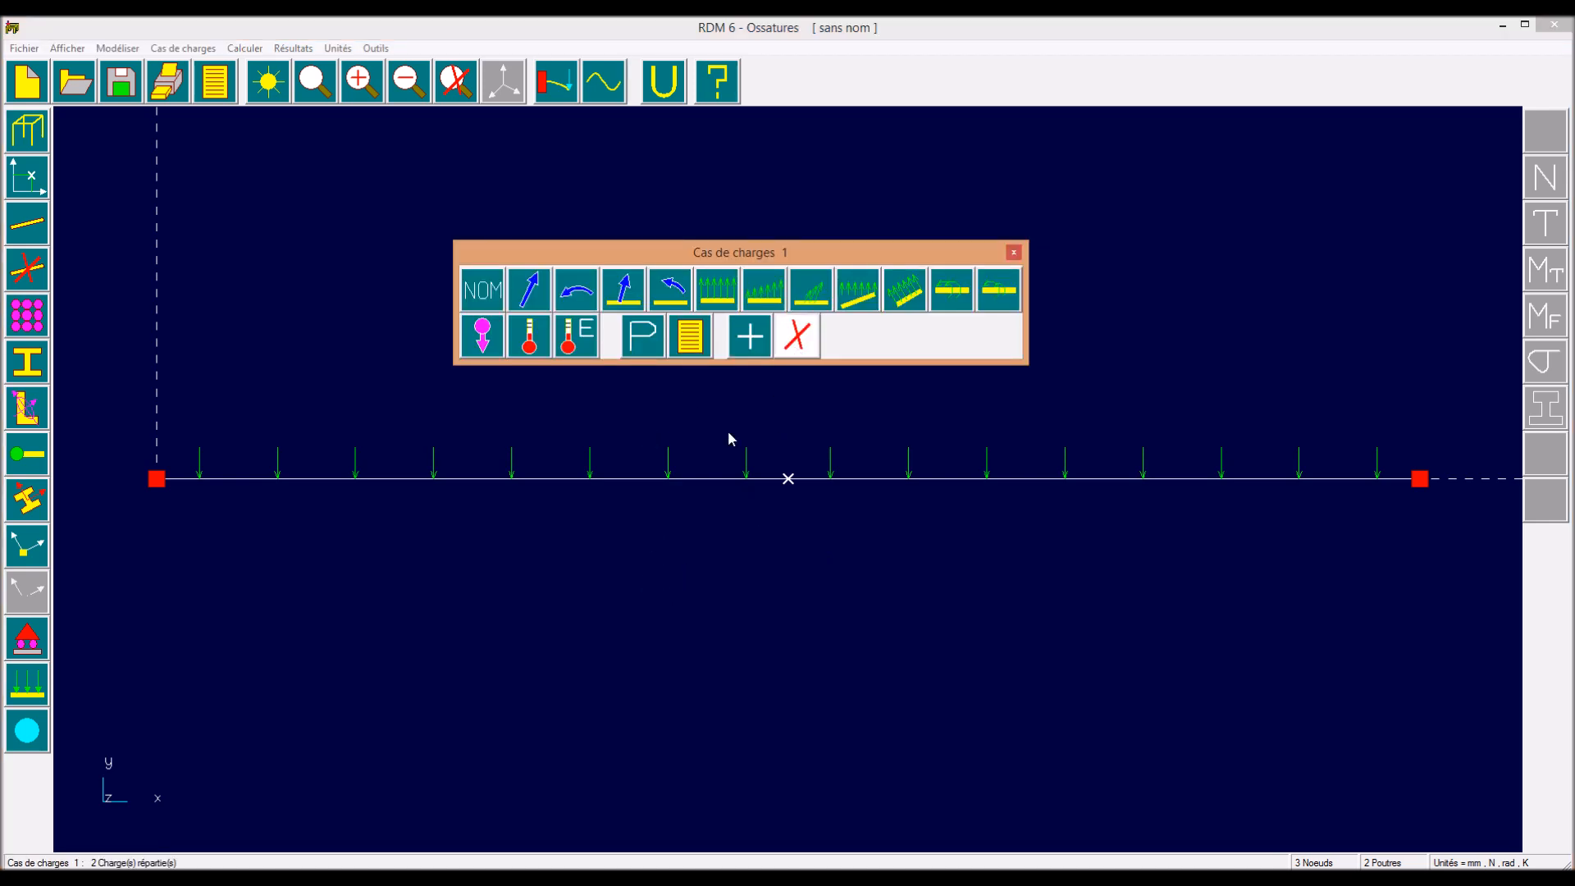
pyautogui.click(668, 479)
pyautogui.click(727, 300)
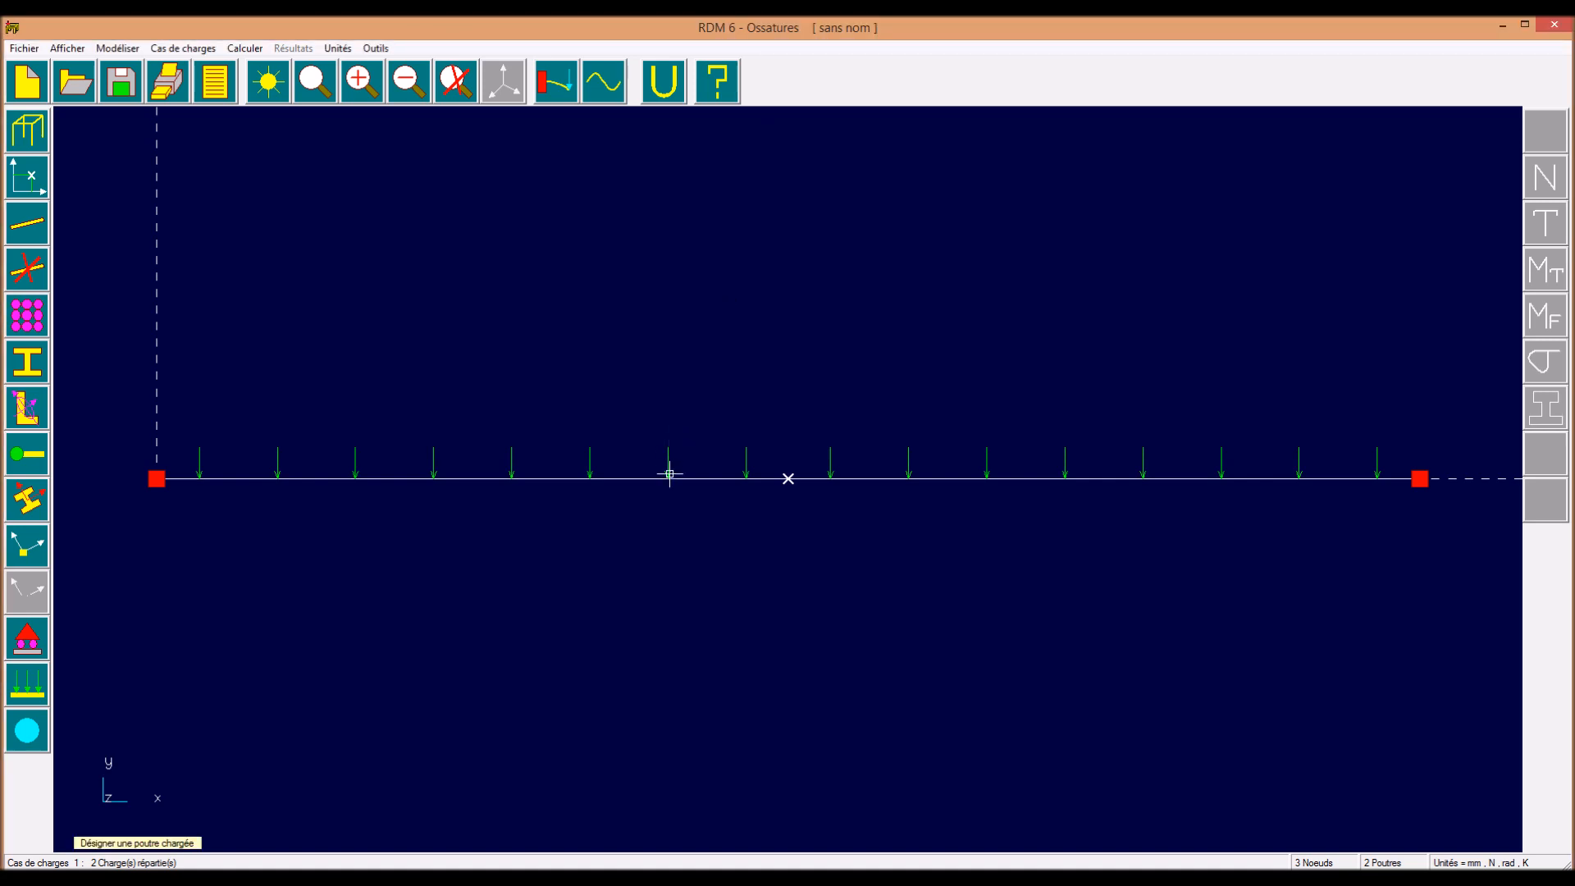
pyautogui.click(851, 479)
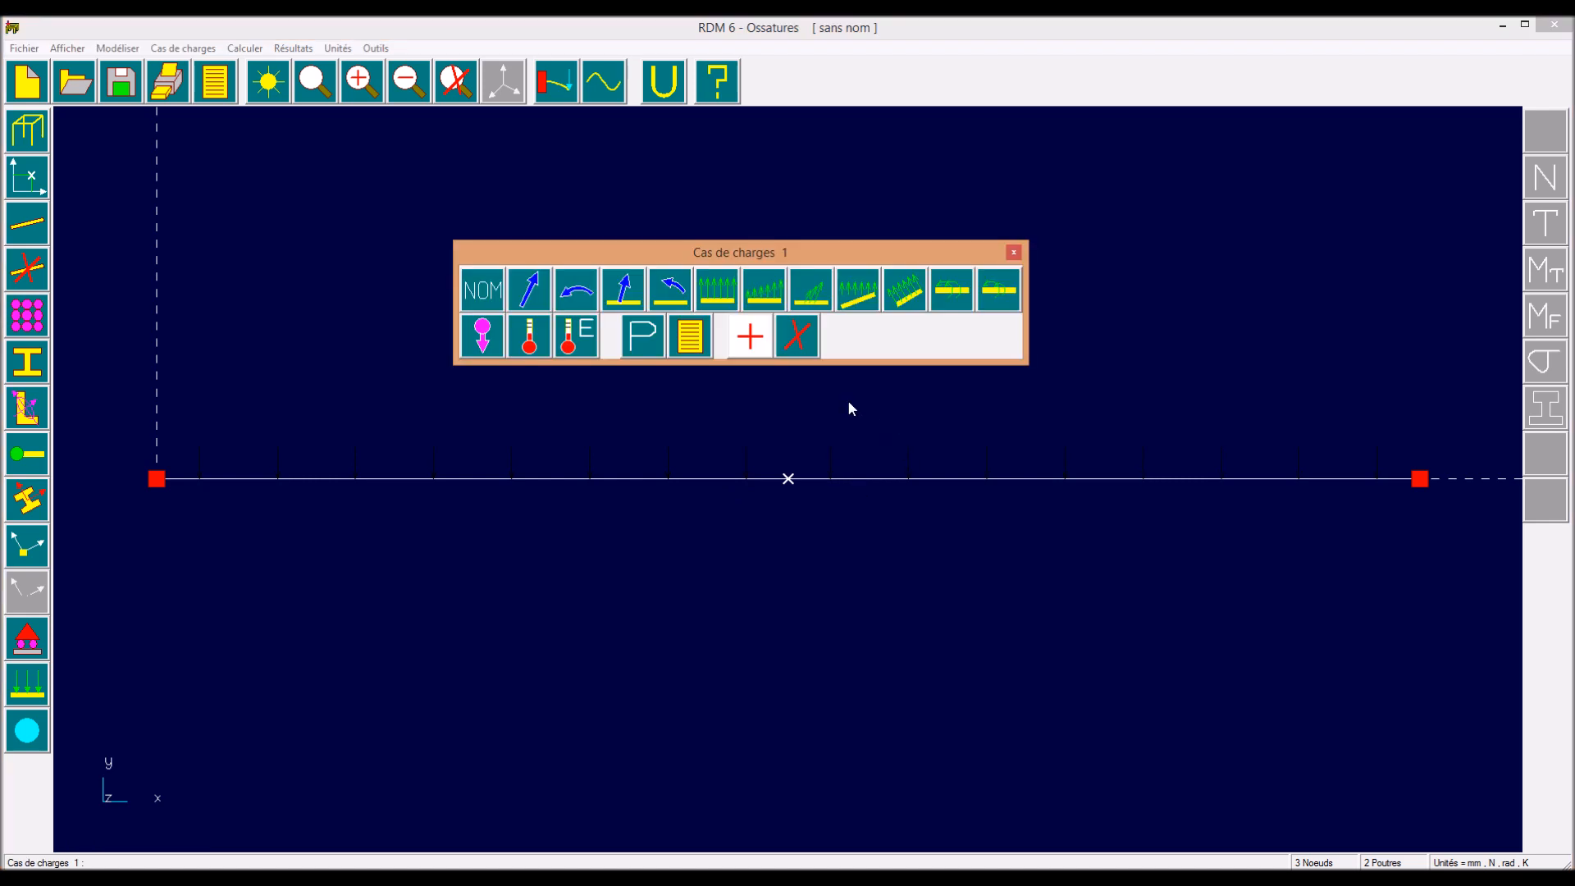
# Step: Apply a downward nodal force of 0.4 N along y at the beam's middle node in load case 1
pyautogui.click(528, 298)
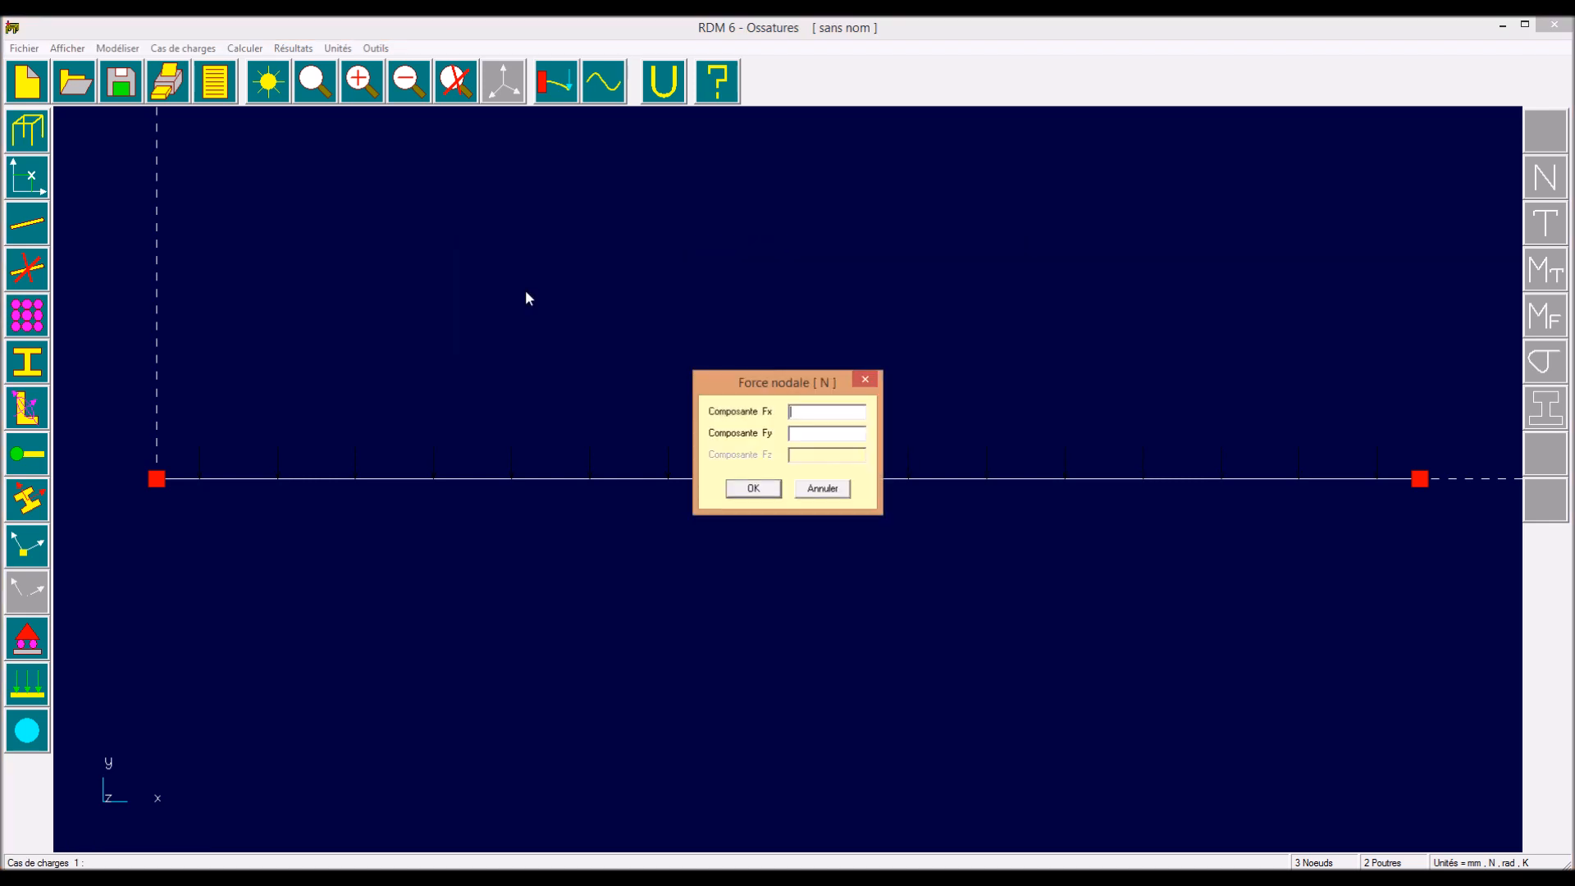
pyautogui.click(808, 437)
pyautogui.write('0.4')
pyautogui.click(753, 489)
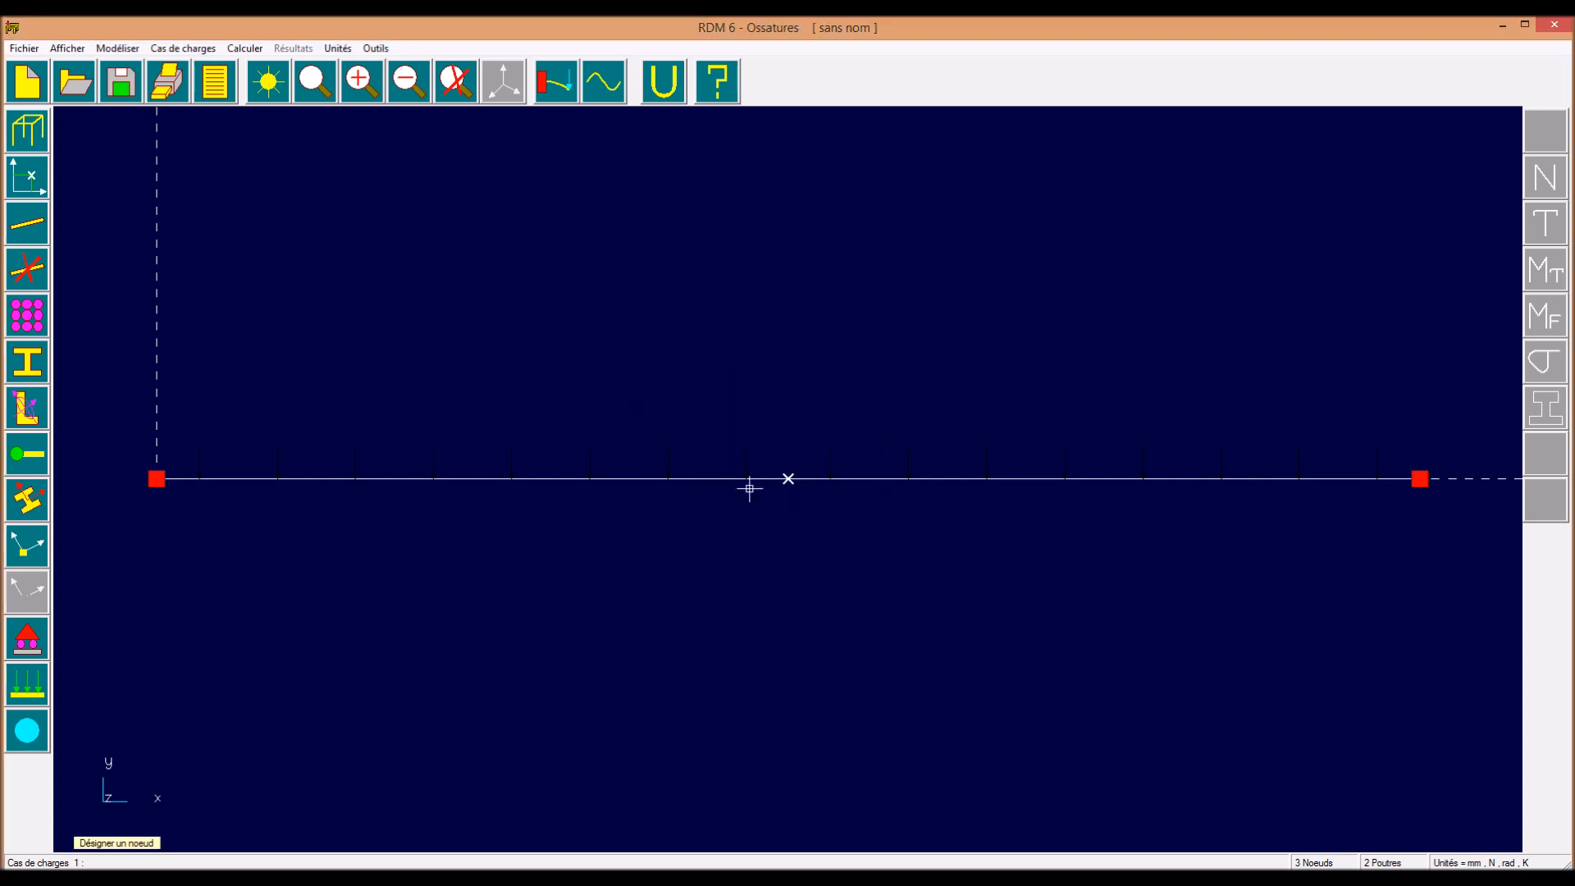
pyautogui.rightClick(797, 551)
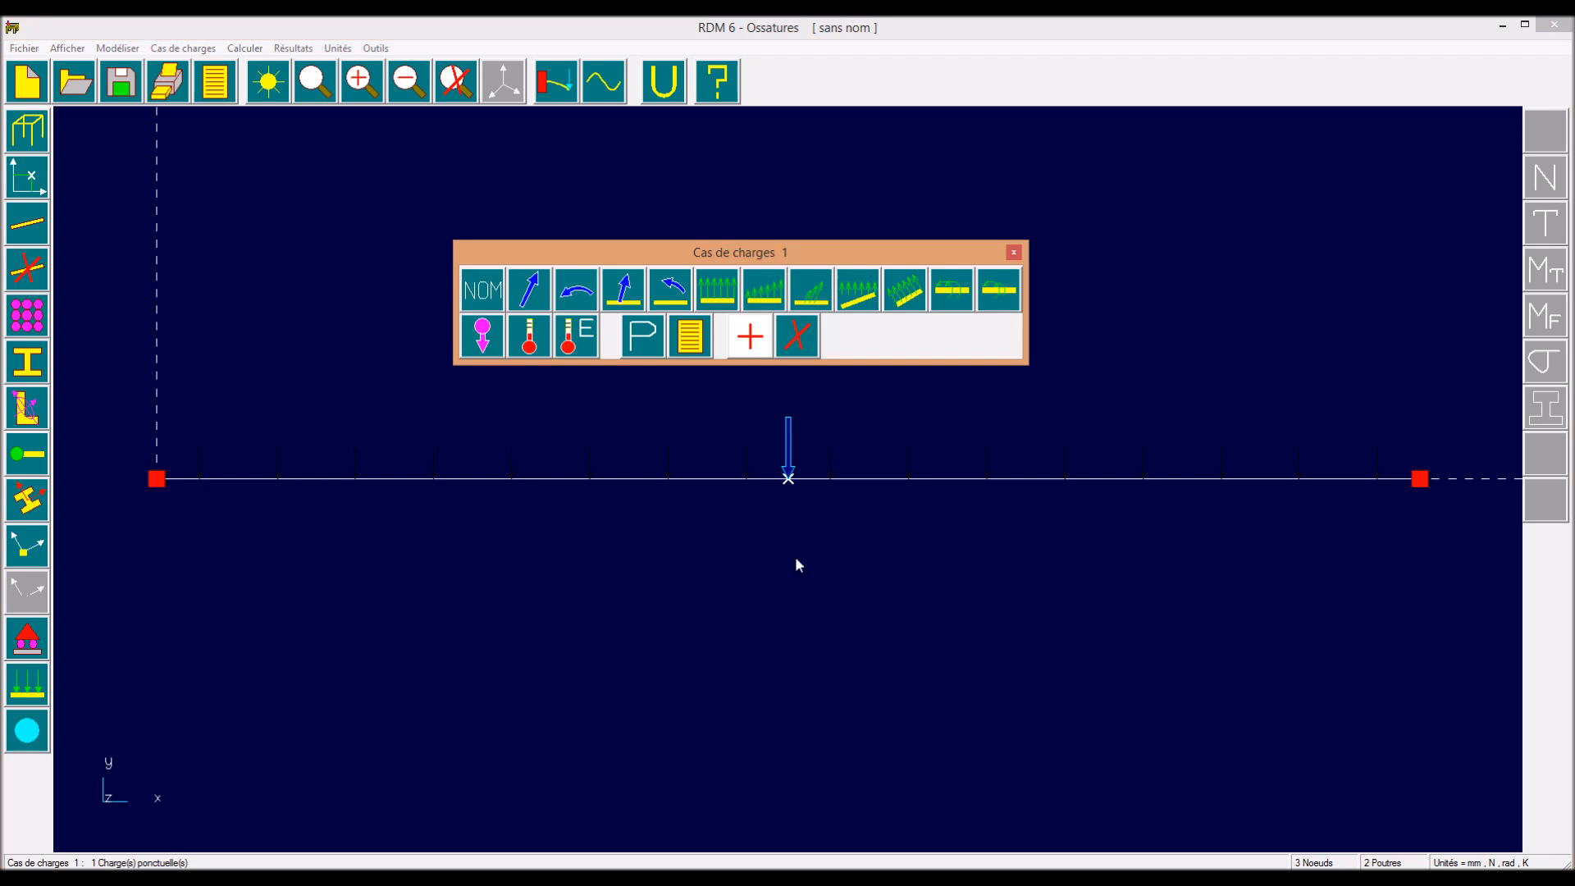
pyautogui.click(1014, 252)
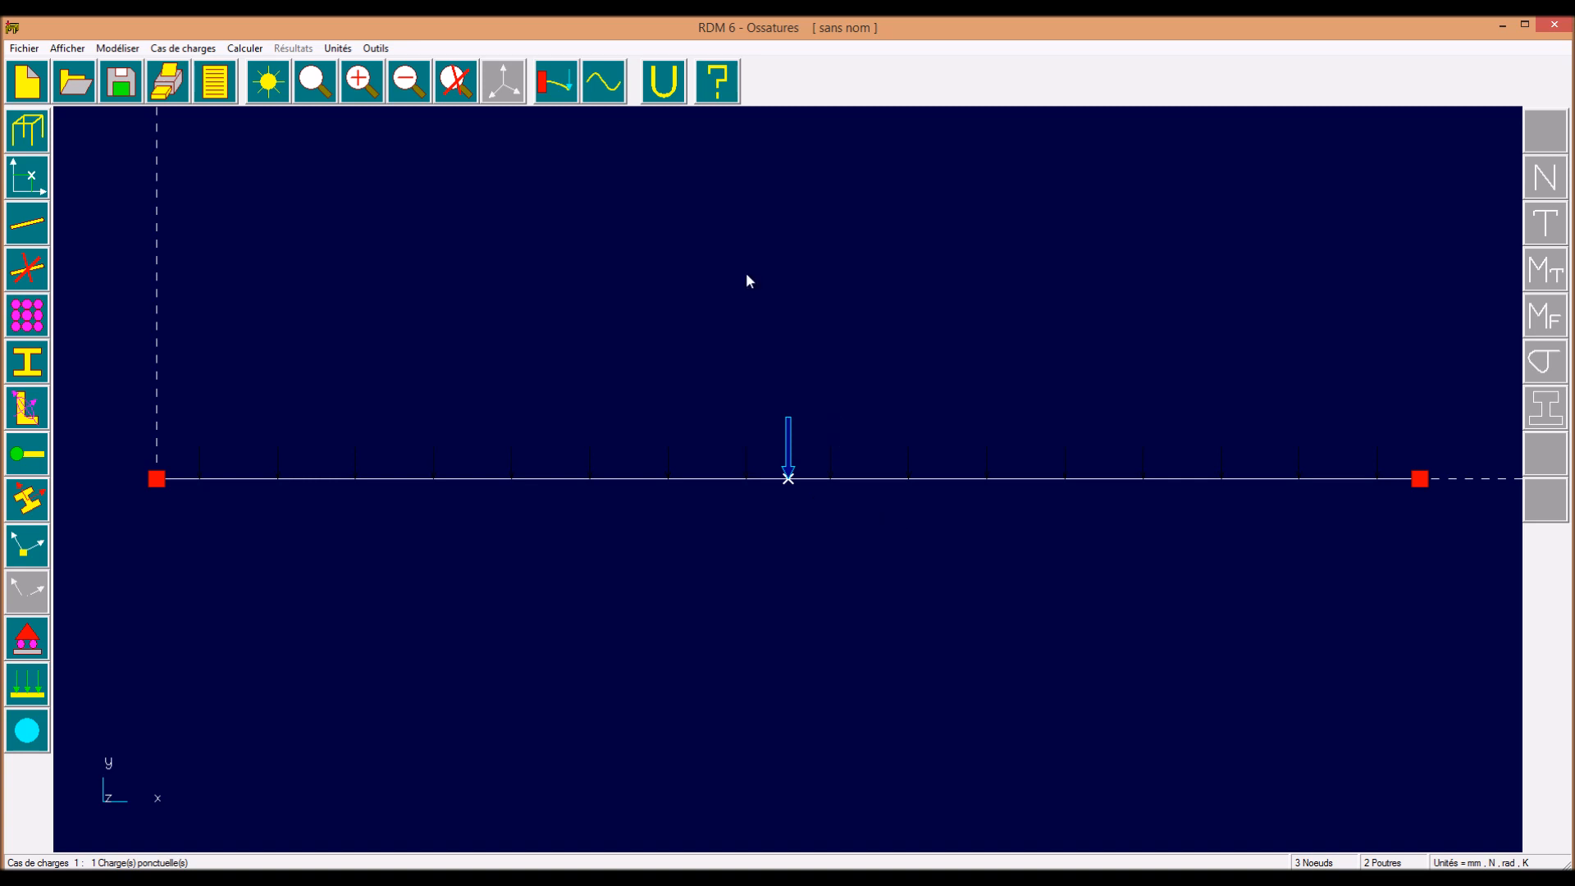
# Step: Run the static analysis, saving the model on the desktop under the file name Test
pyautogui.click(245, 48)
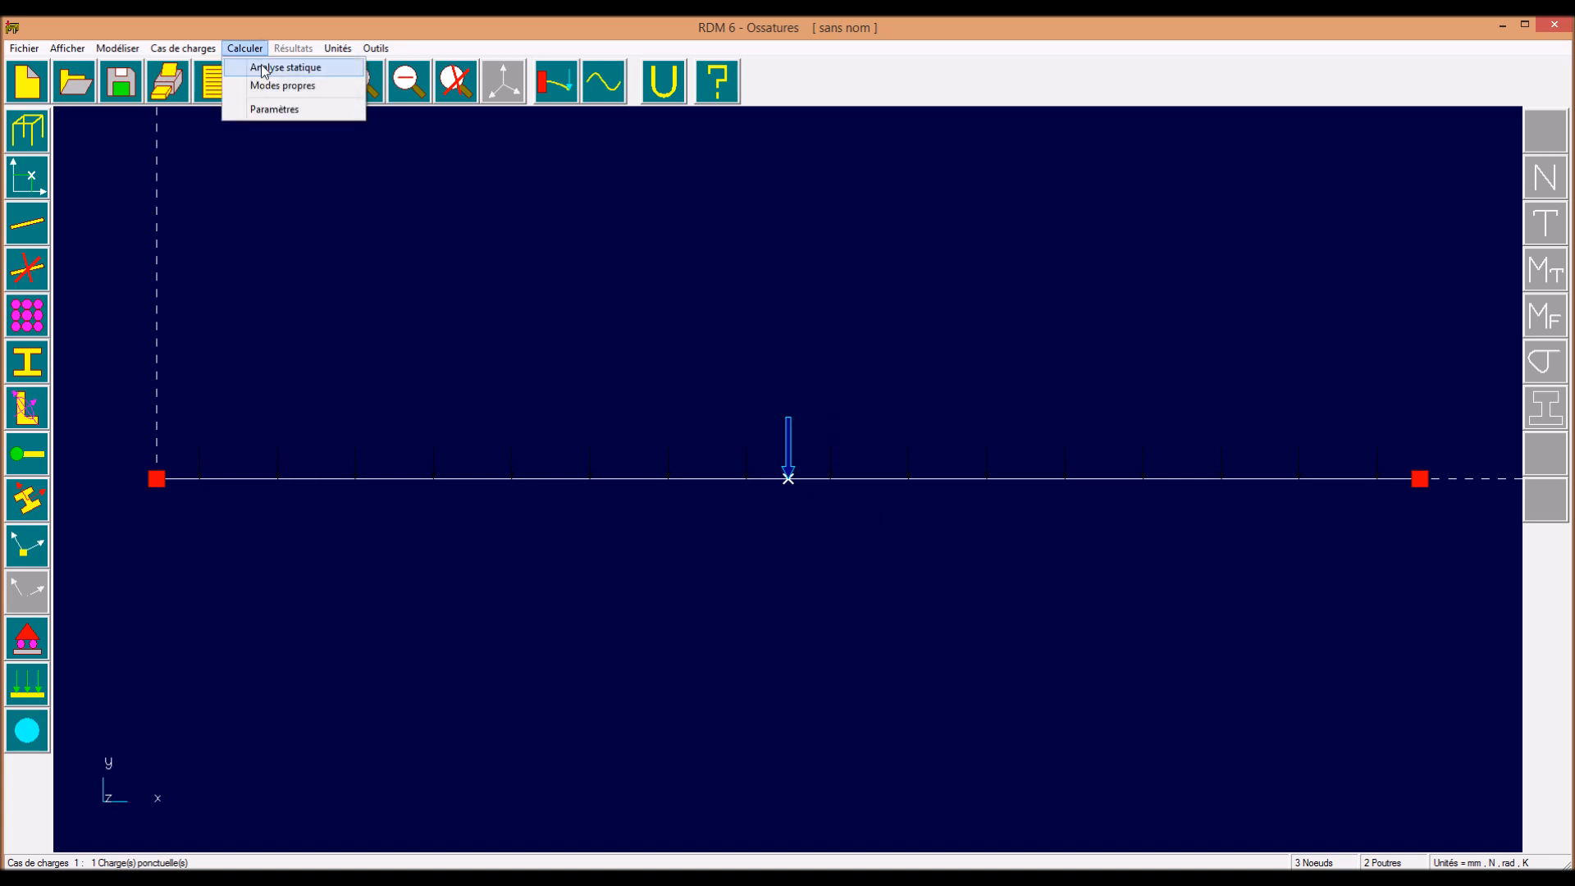
pyautogui.click(263, 68)
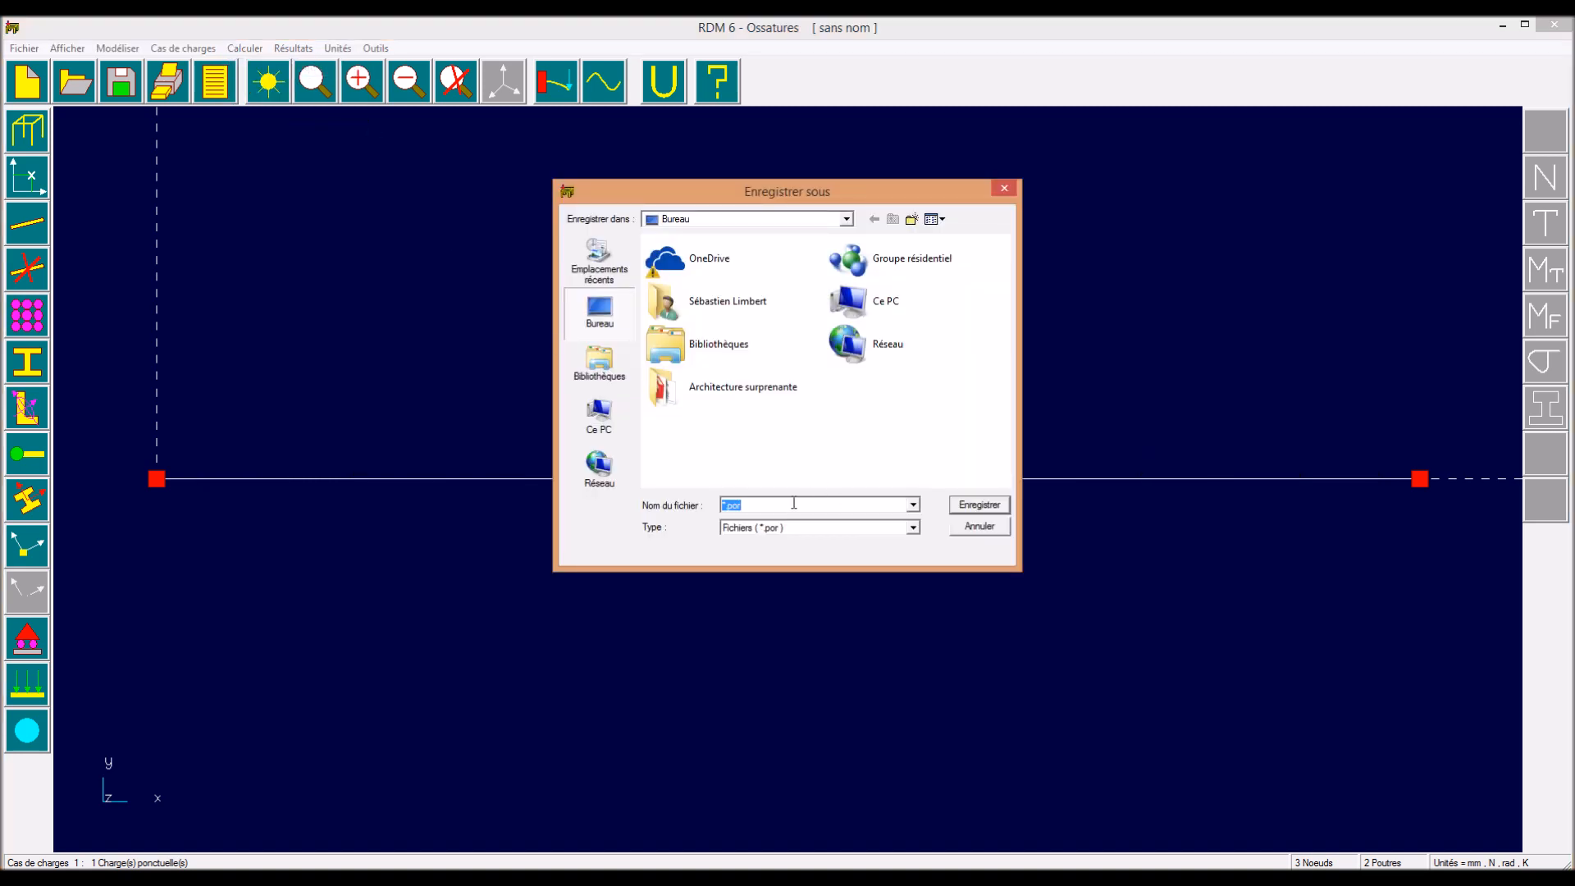
pyautogui.write('Test')
pyautogui.click(988, 504)
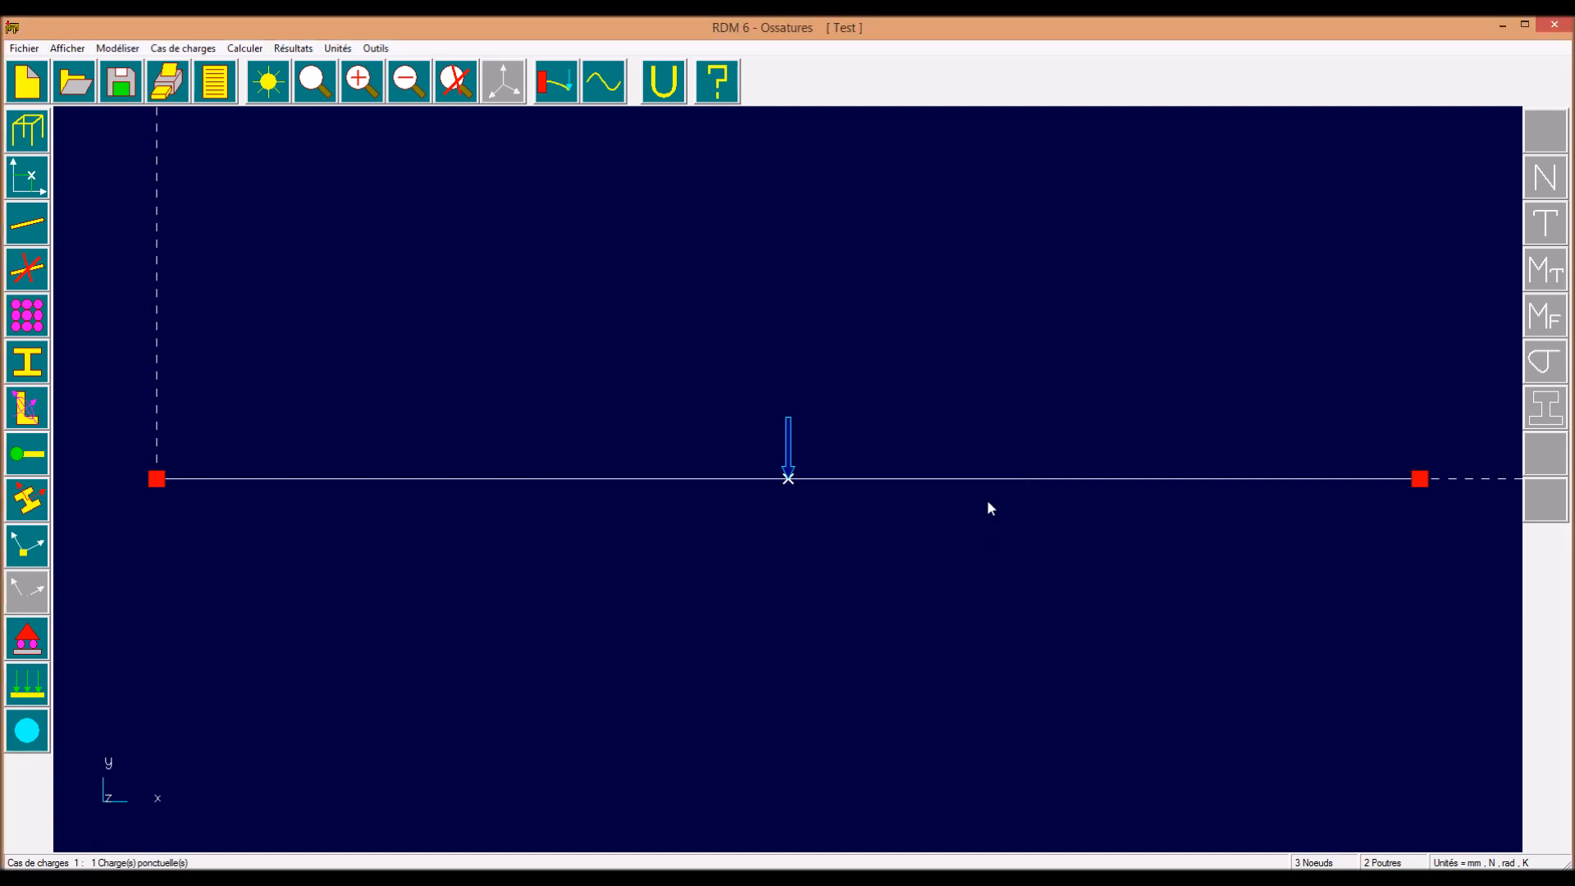
# Step: Display the maximum displacement of the loaded beam with both ends fixed
pyautogui.click(283, 50)
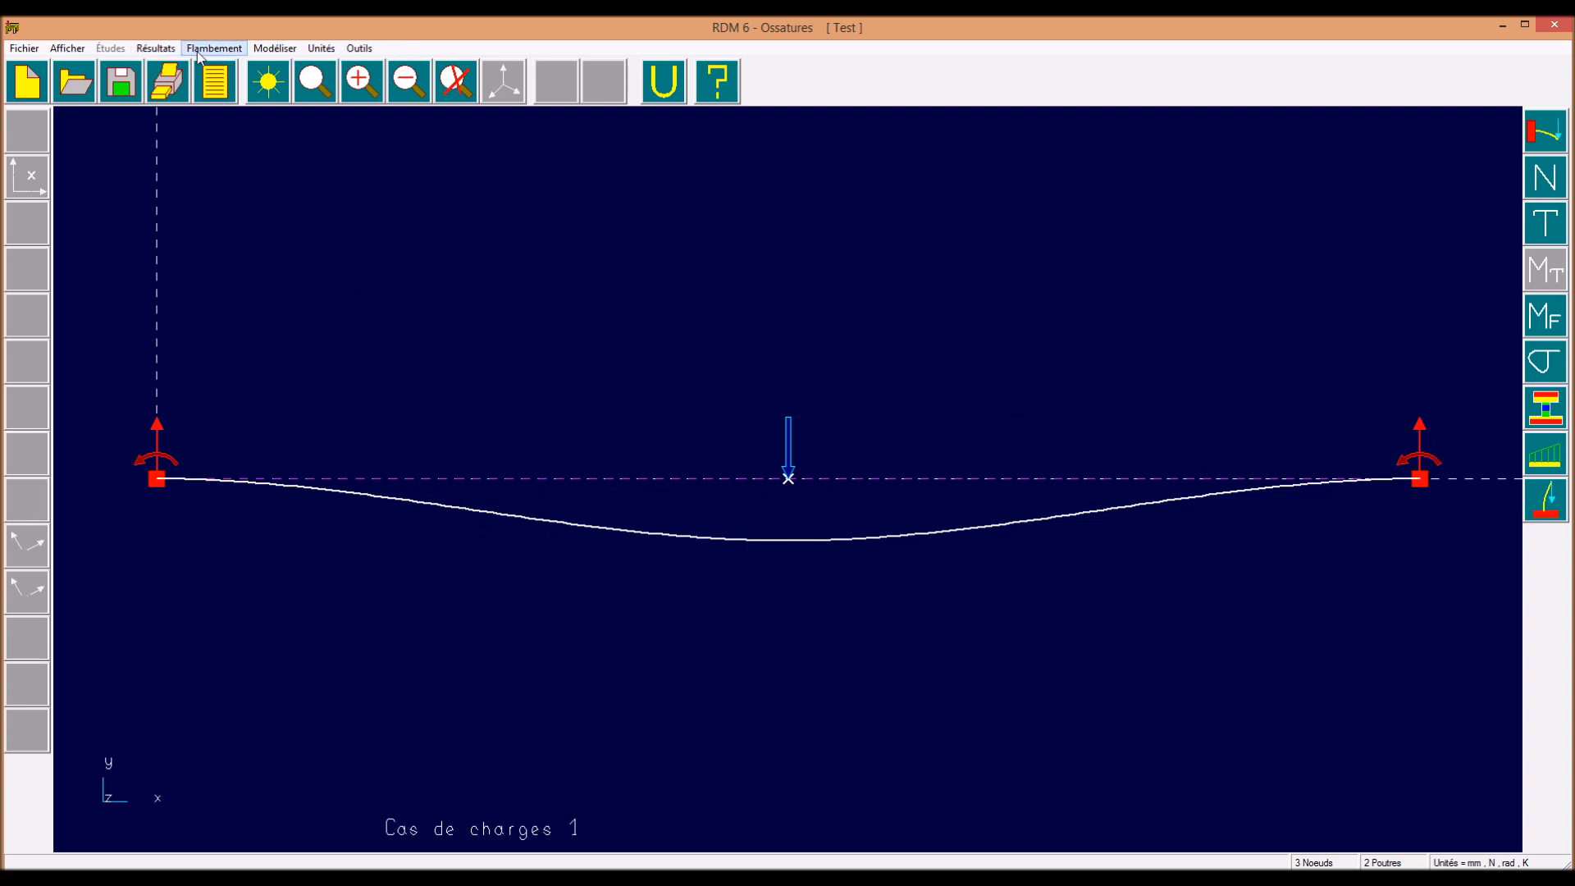
pyautogui.click(168, 52)
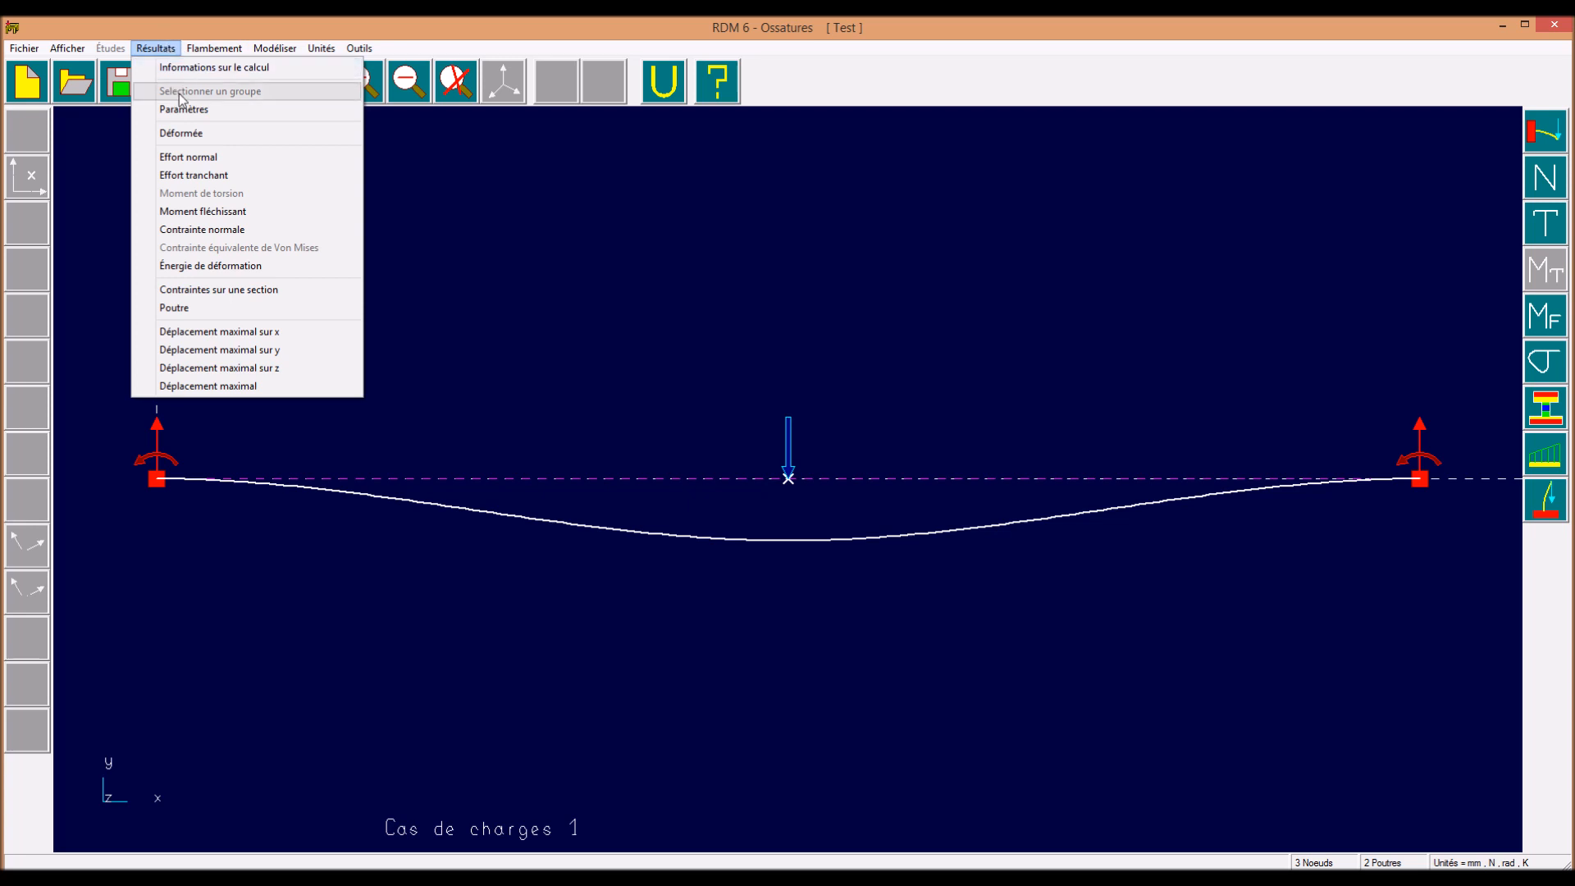
pyautogui.click(220, 388)
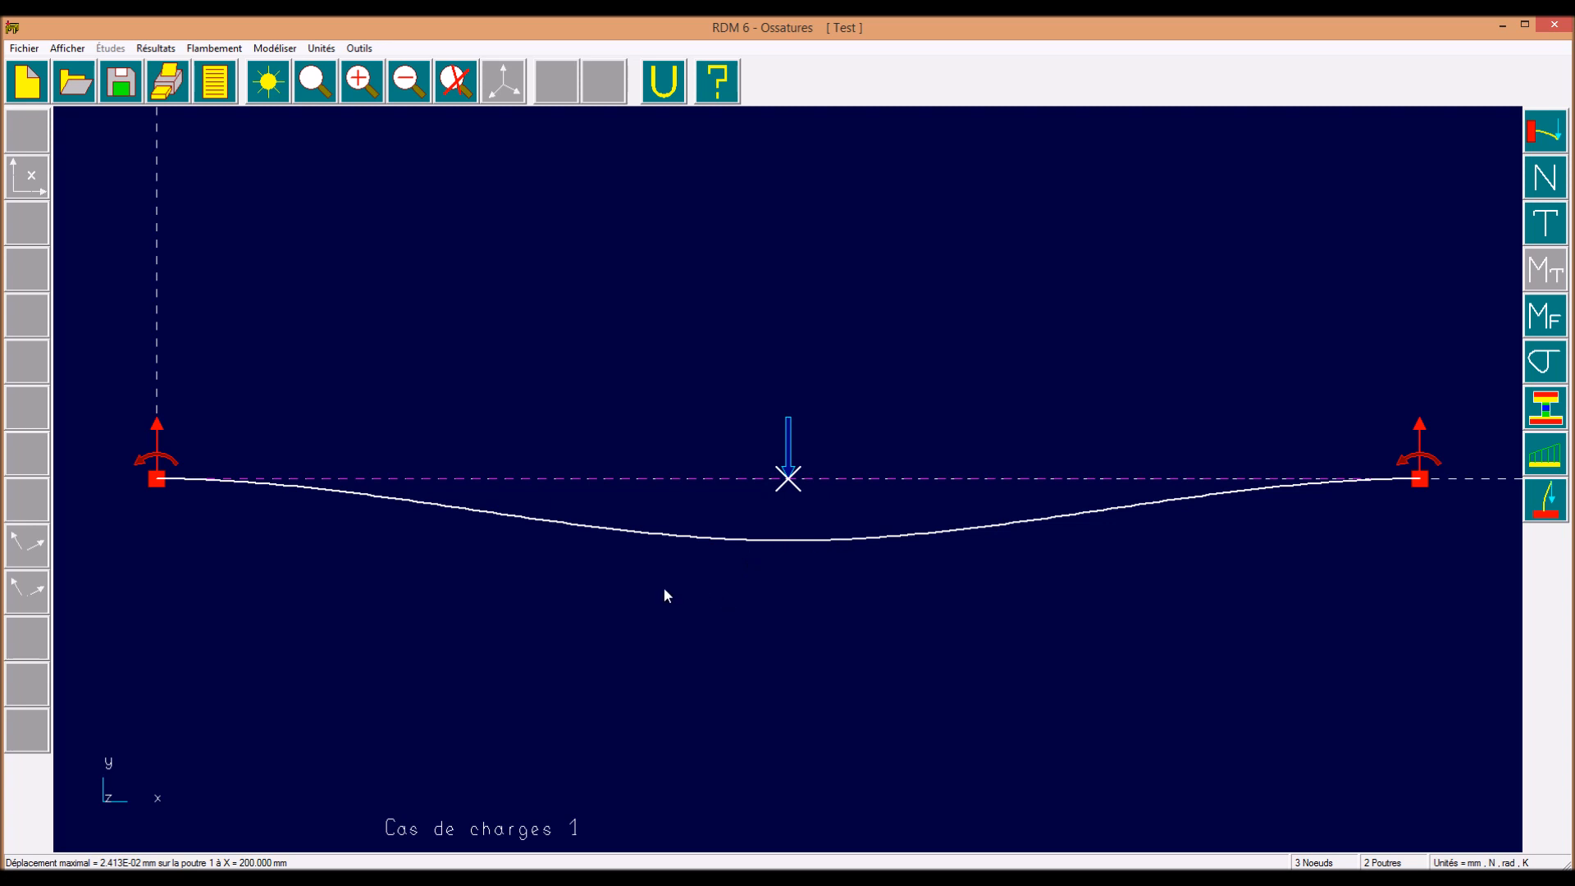
# Step: Return to modelling and change the beam material to Acier 45 SCD 6 from the material library
pyautogui.click(275, 49)
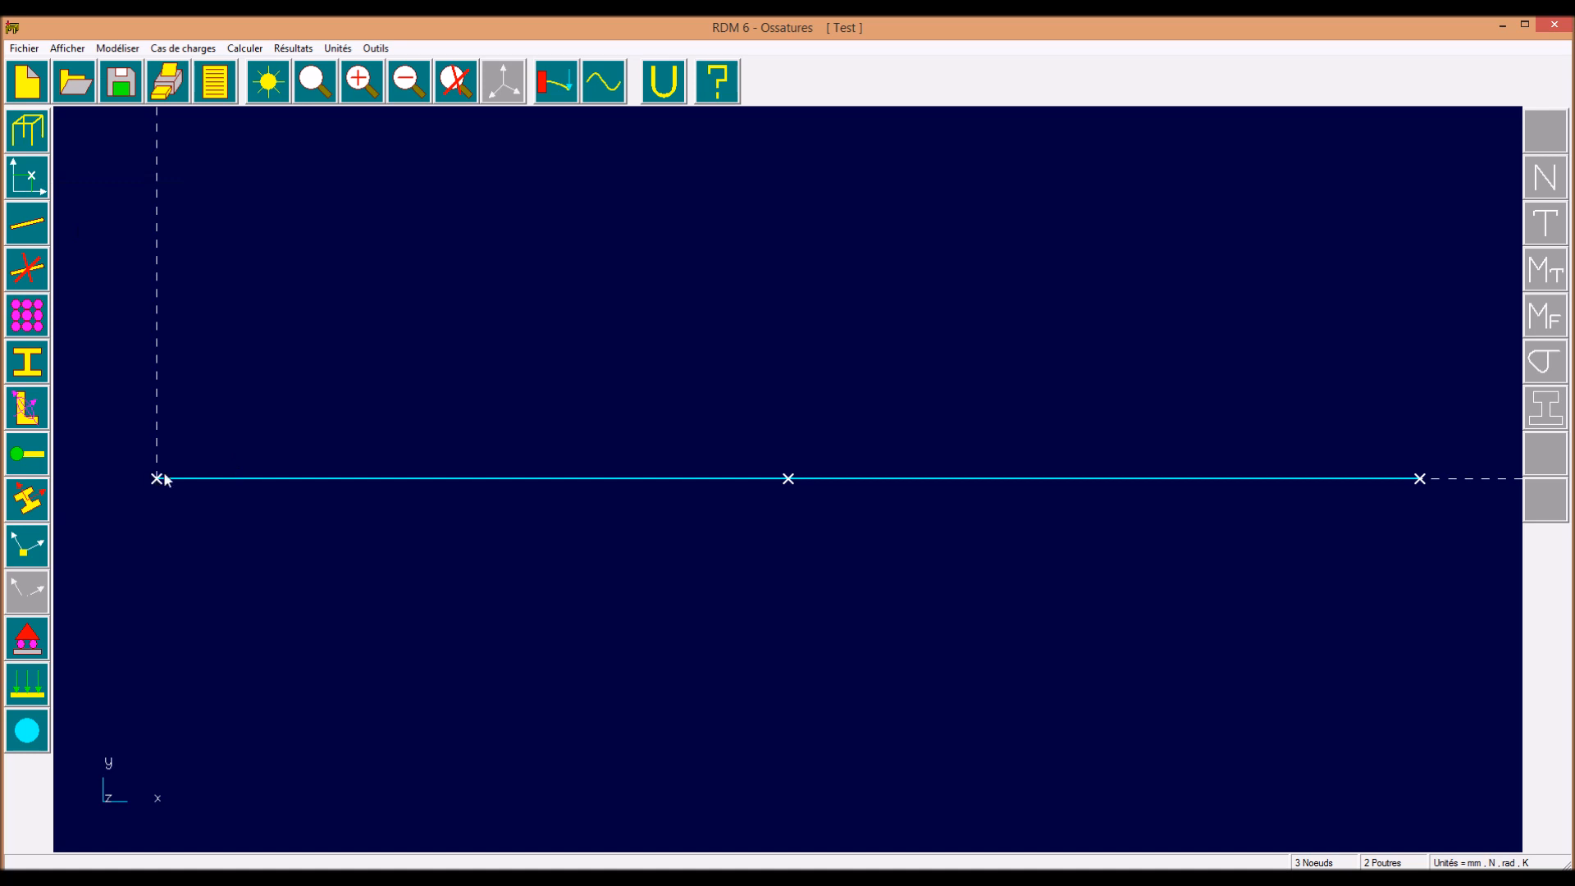
pyautogui.click(27, 319)
pyautogui.click(1070, 190)
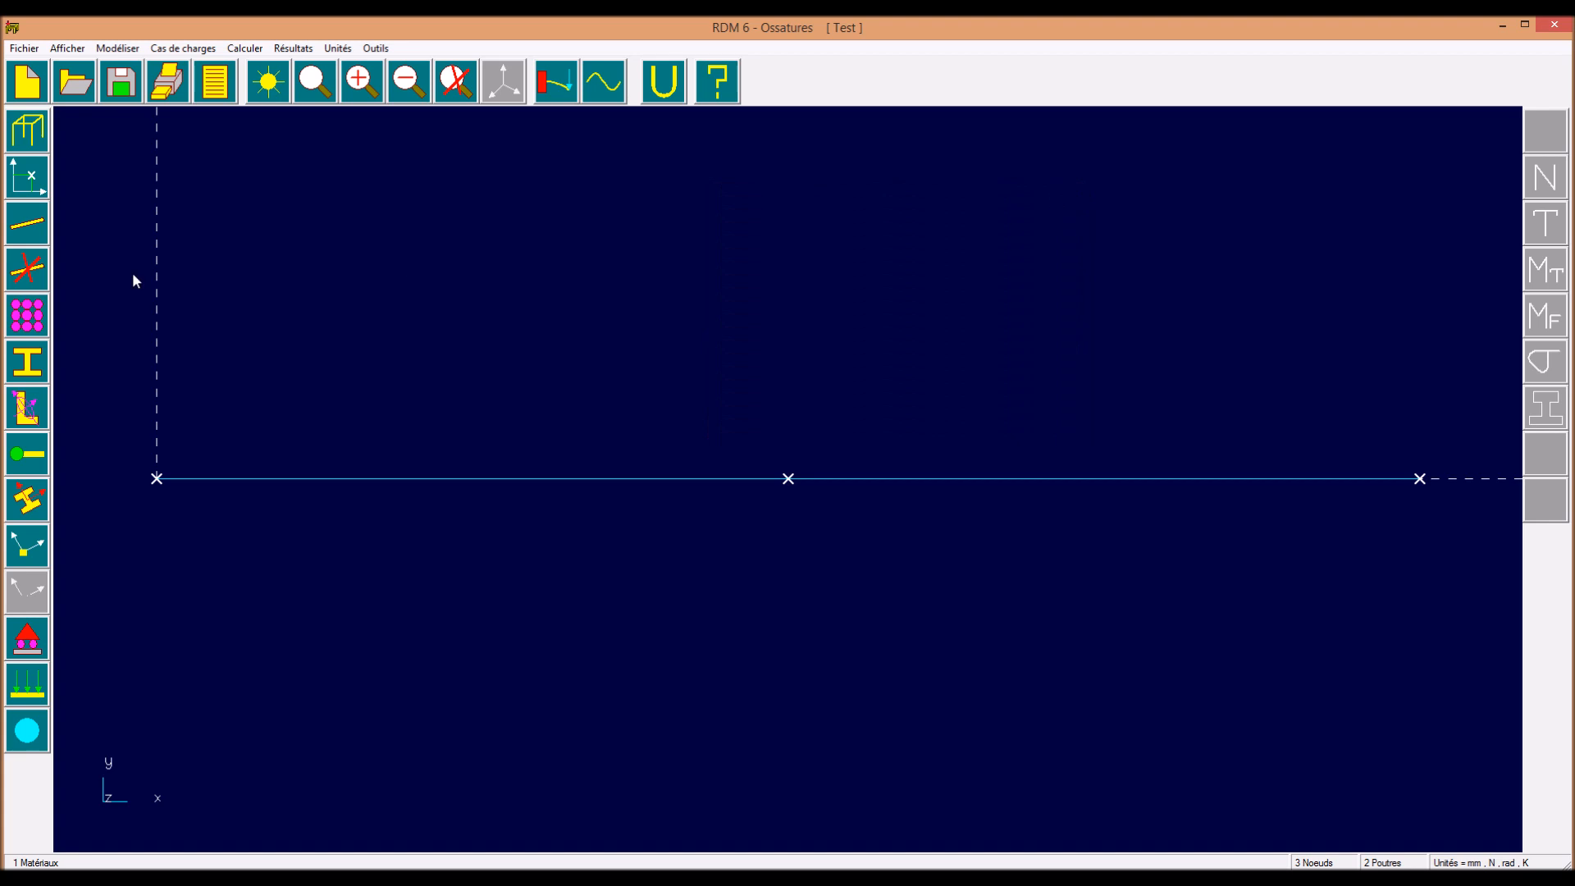
pyautogui.click(36, 322)
pyautogui.click(988, 263)
pyautogui.click(619, 390)
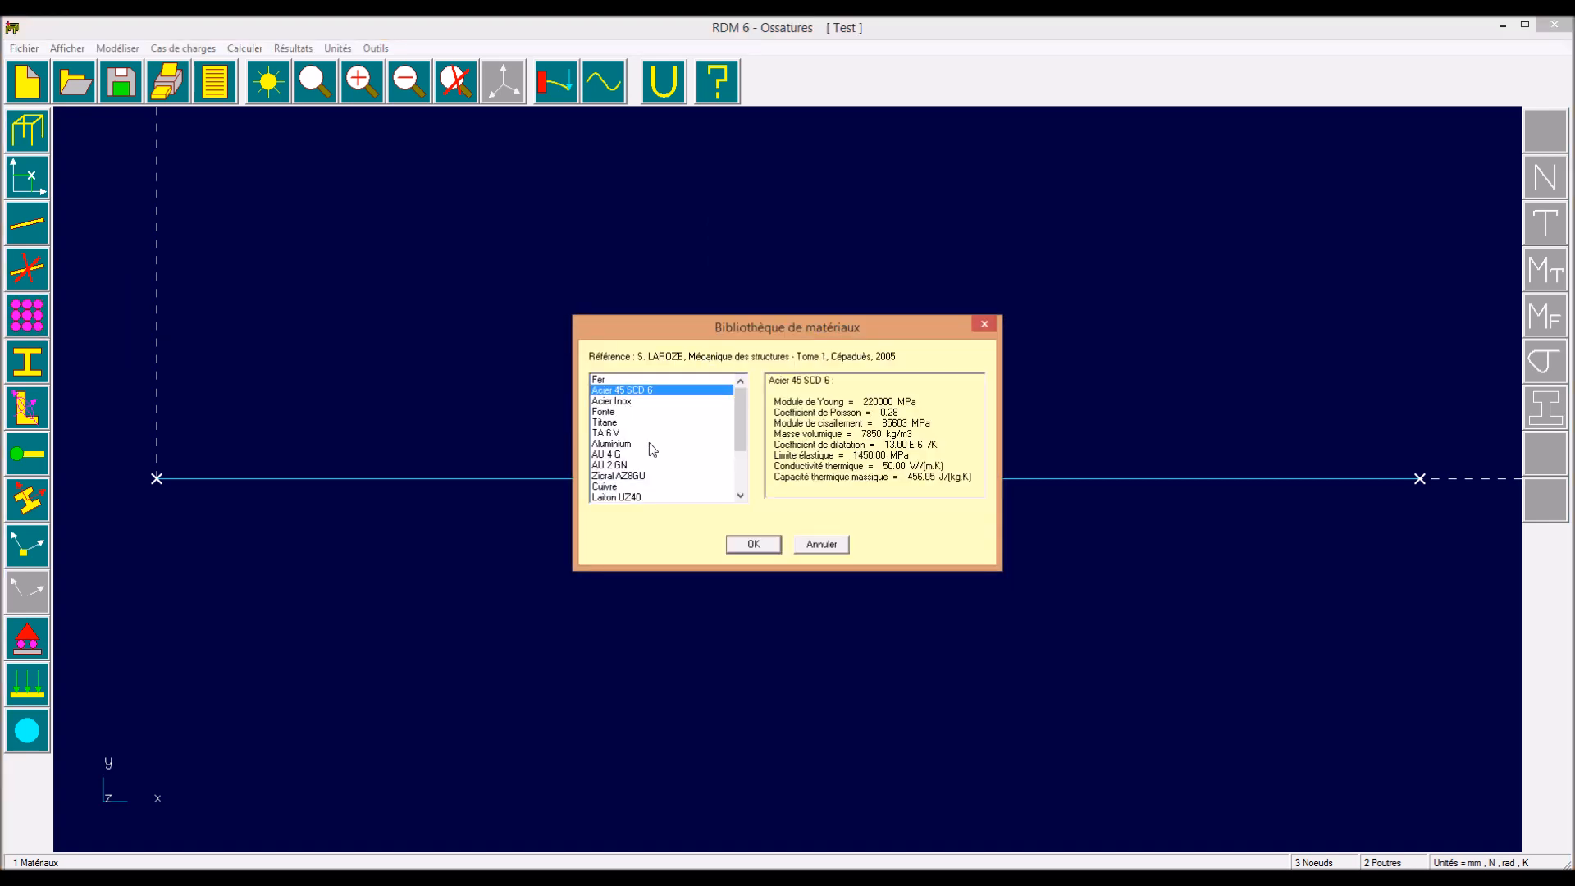
pyautogui.click(748, 545)
pyautogui.click(900, 409)
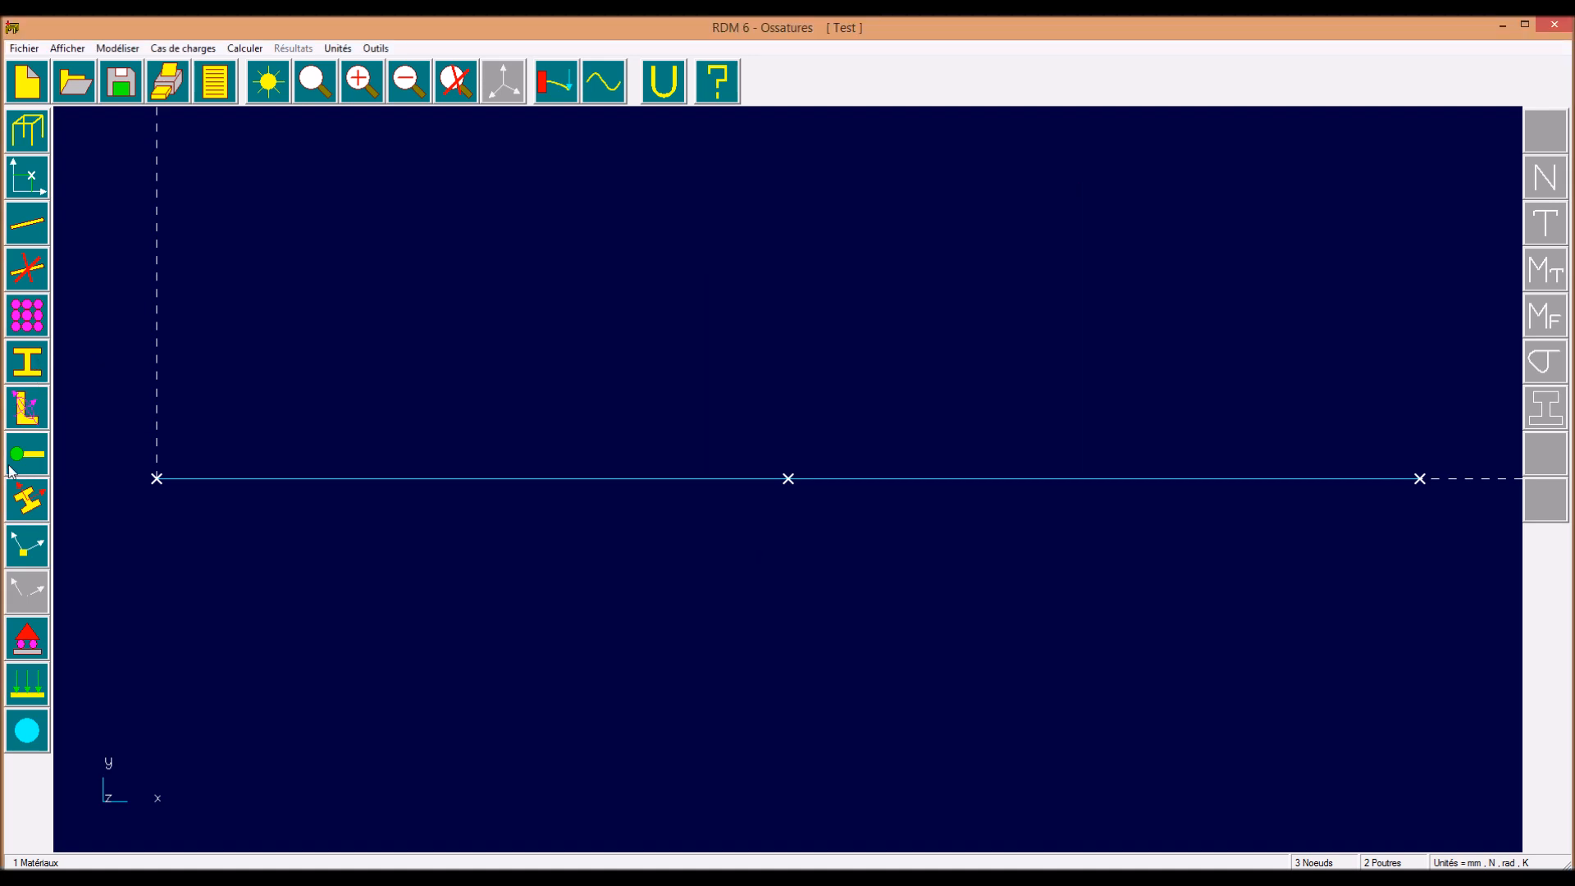
# Step: Replace the fixed support at the origin node with a pinned support
pyautogui.click(32, 644)
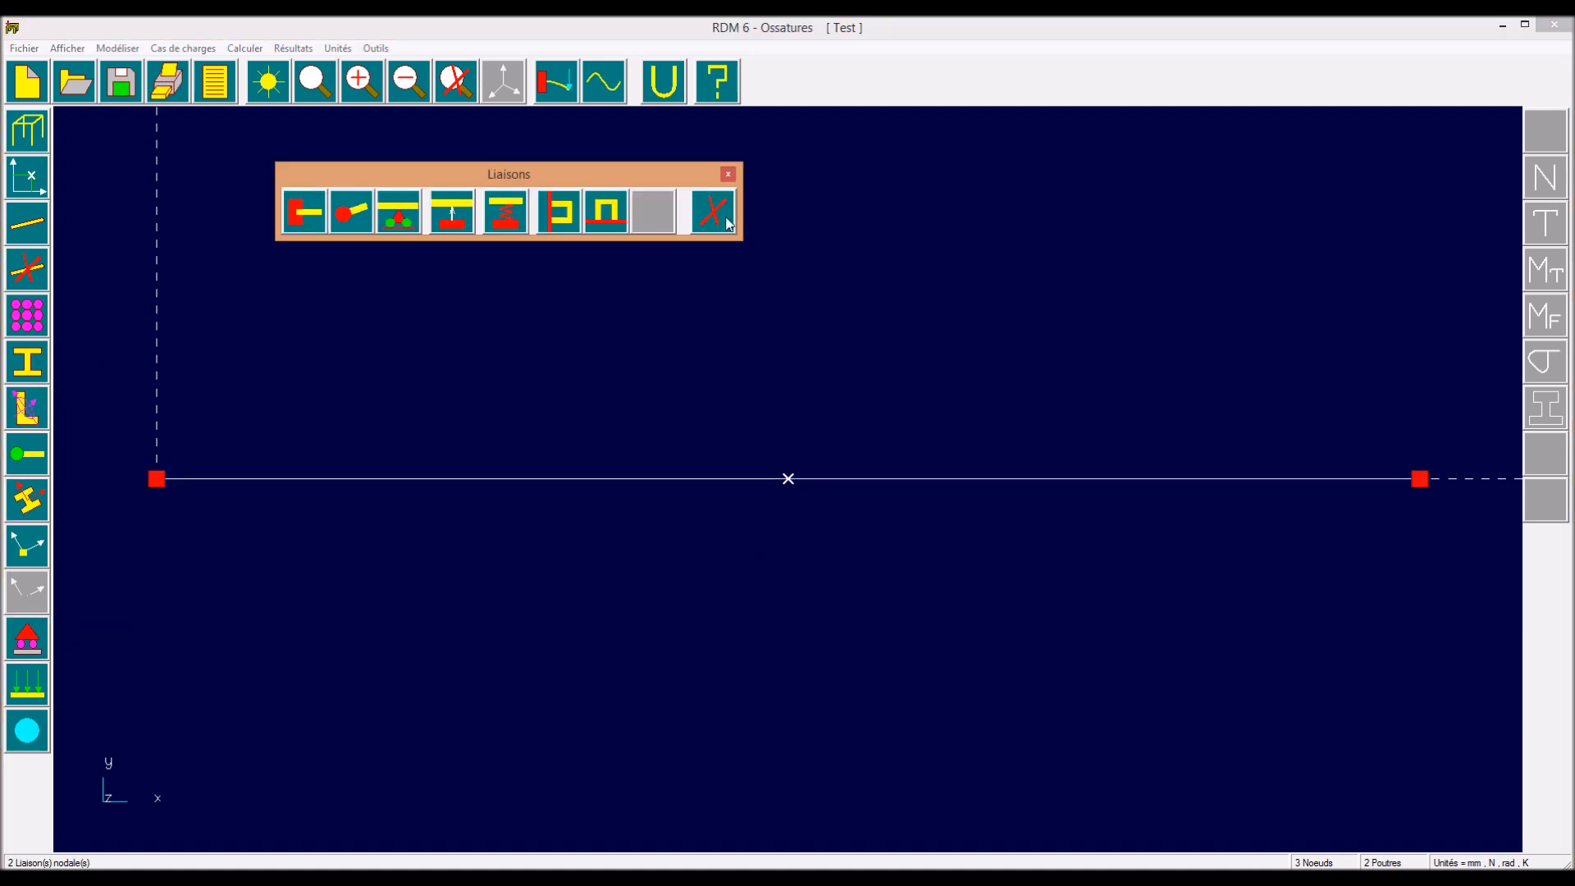
pyautogui.click(713, 210)
pyautogui.click(156, 478)
pyautogui.click(17, 645)
pyautogui.click(356, 223)
pyautogui.click(158, 472)
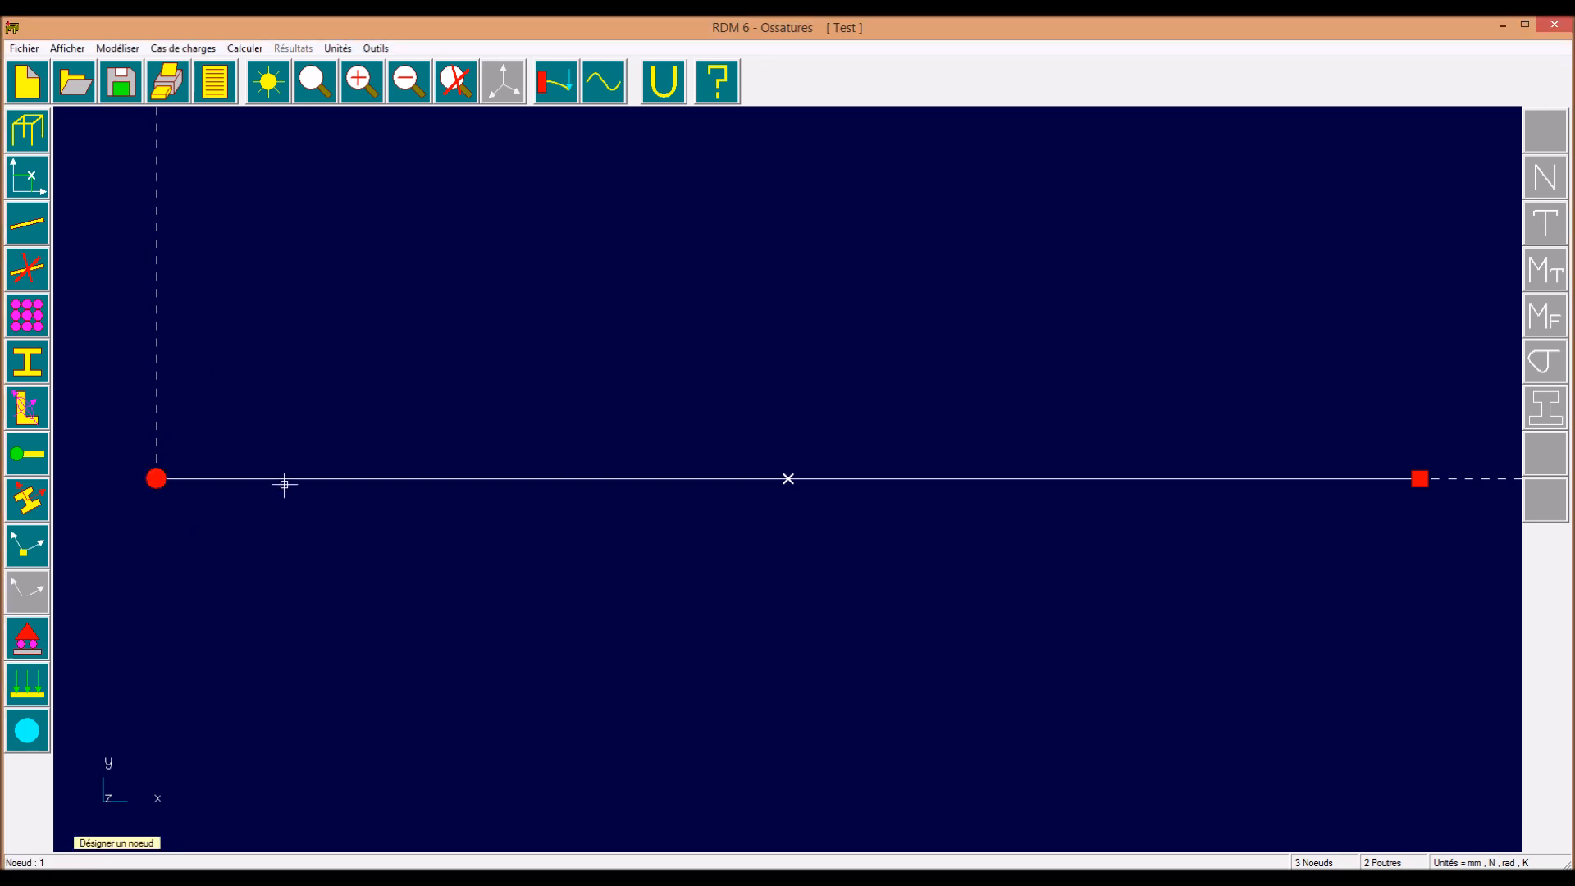
pyautogui.rightClick(264, 476)
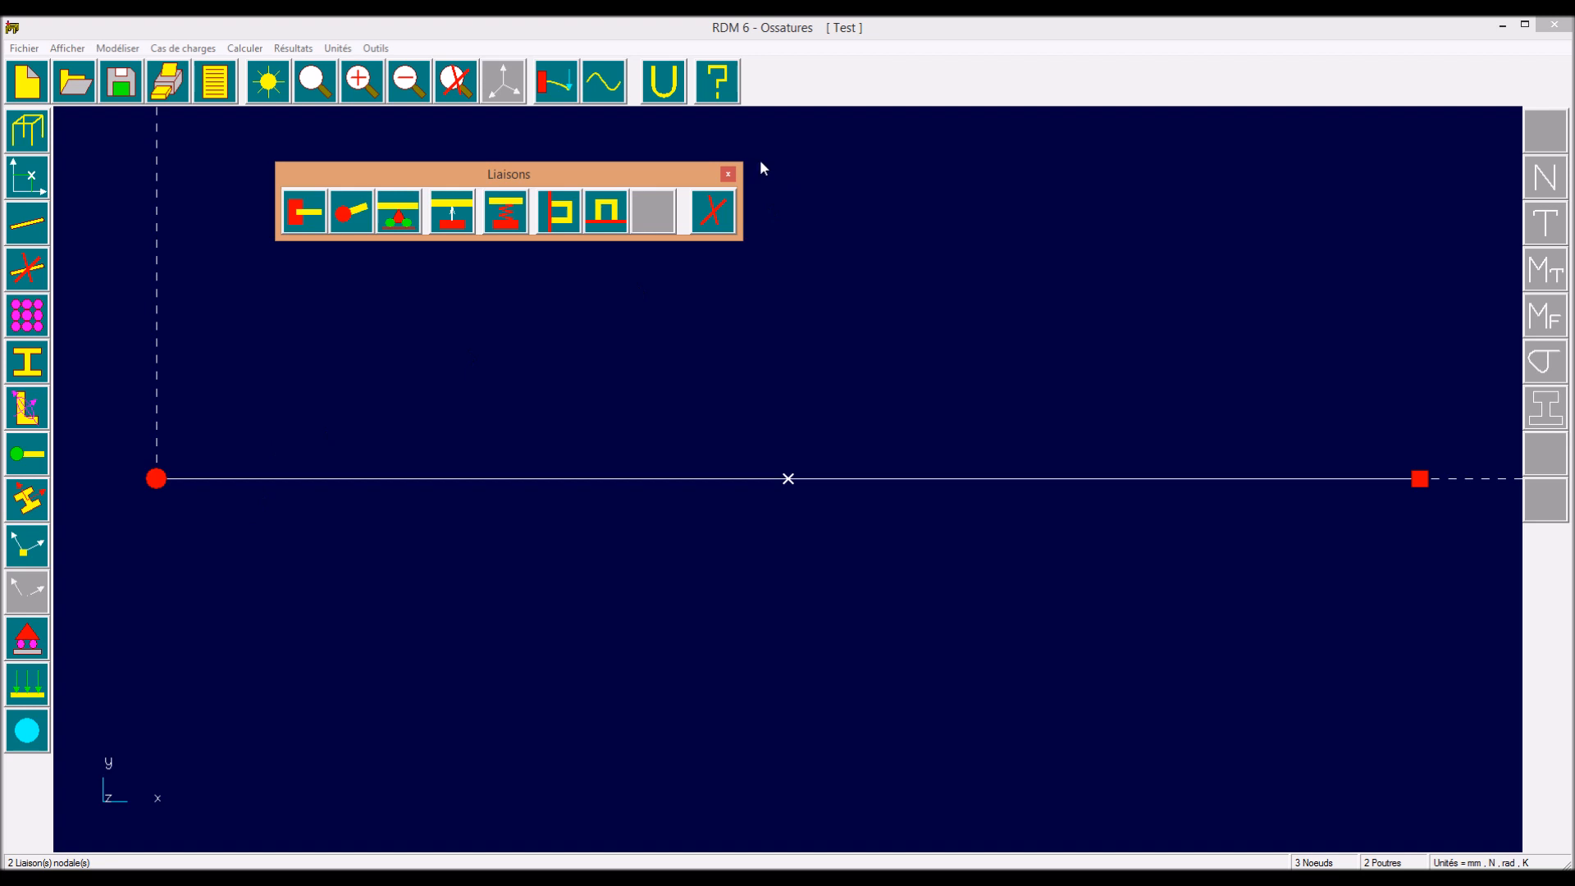
pyautogui.click(728, 174)
# Step: Rerun the static analysis, overwriting the existing test file, and display the beam's maximum displacement
pyautogui.click(264, 47)
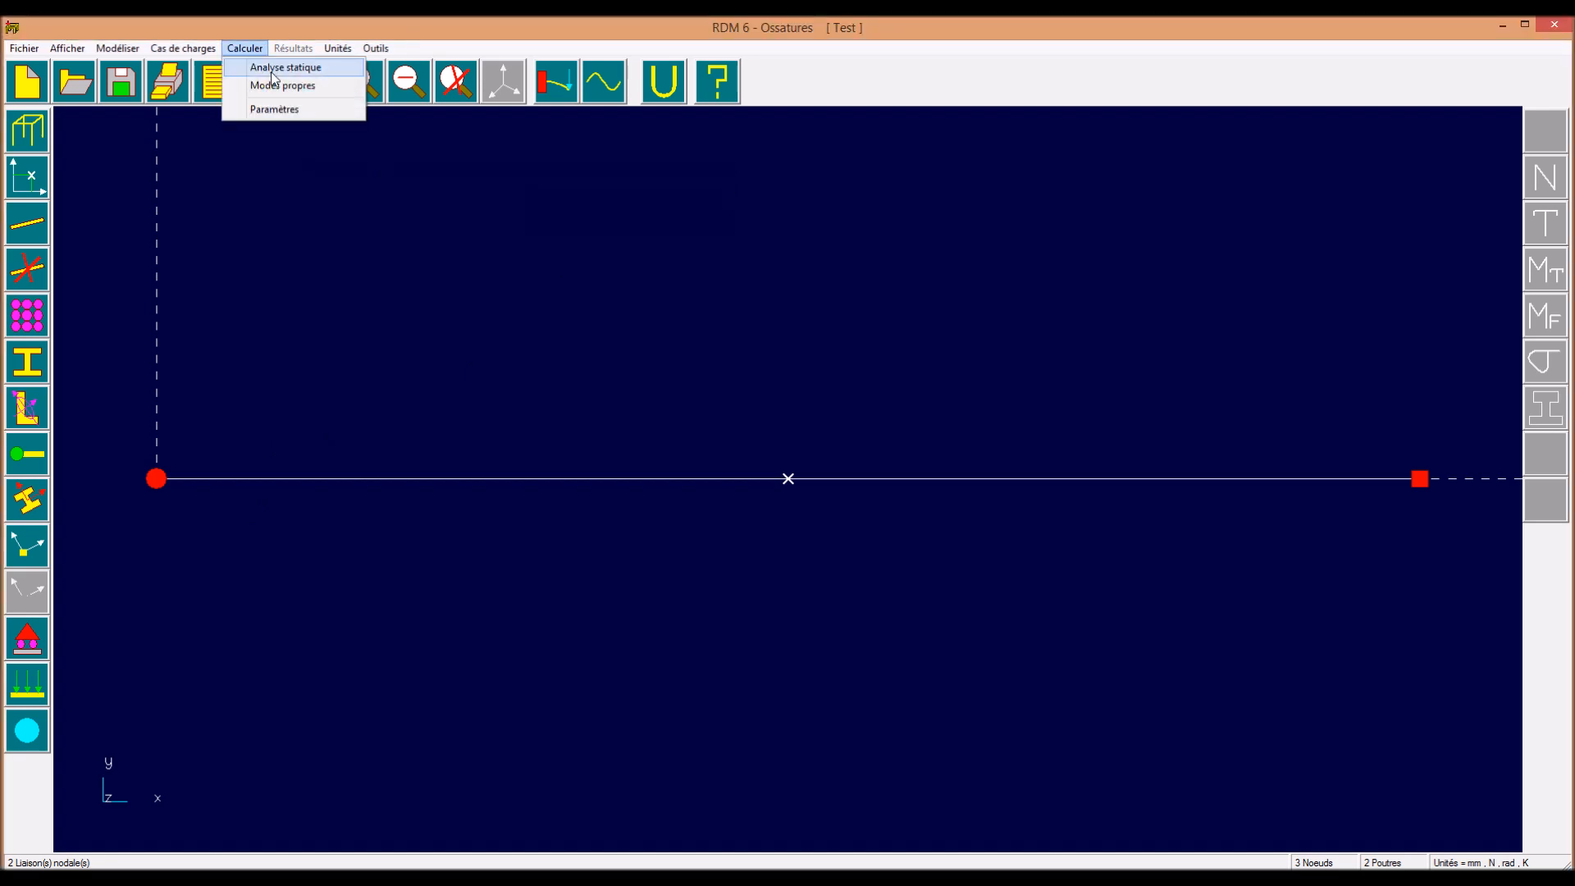
pyautogui.click(273, 70)
pyautogui.doubleClick(893, 397)
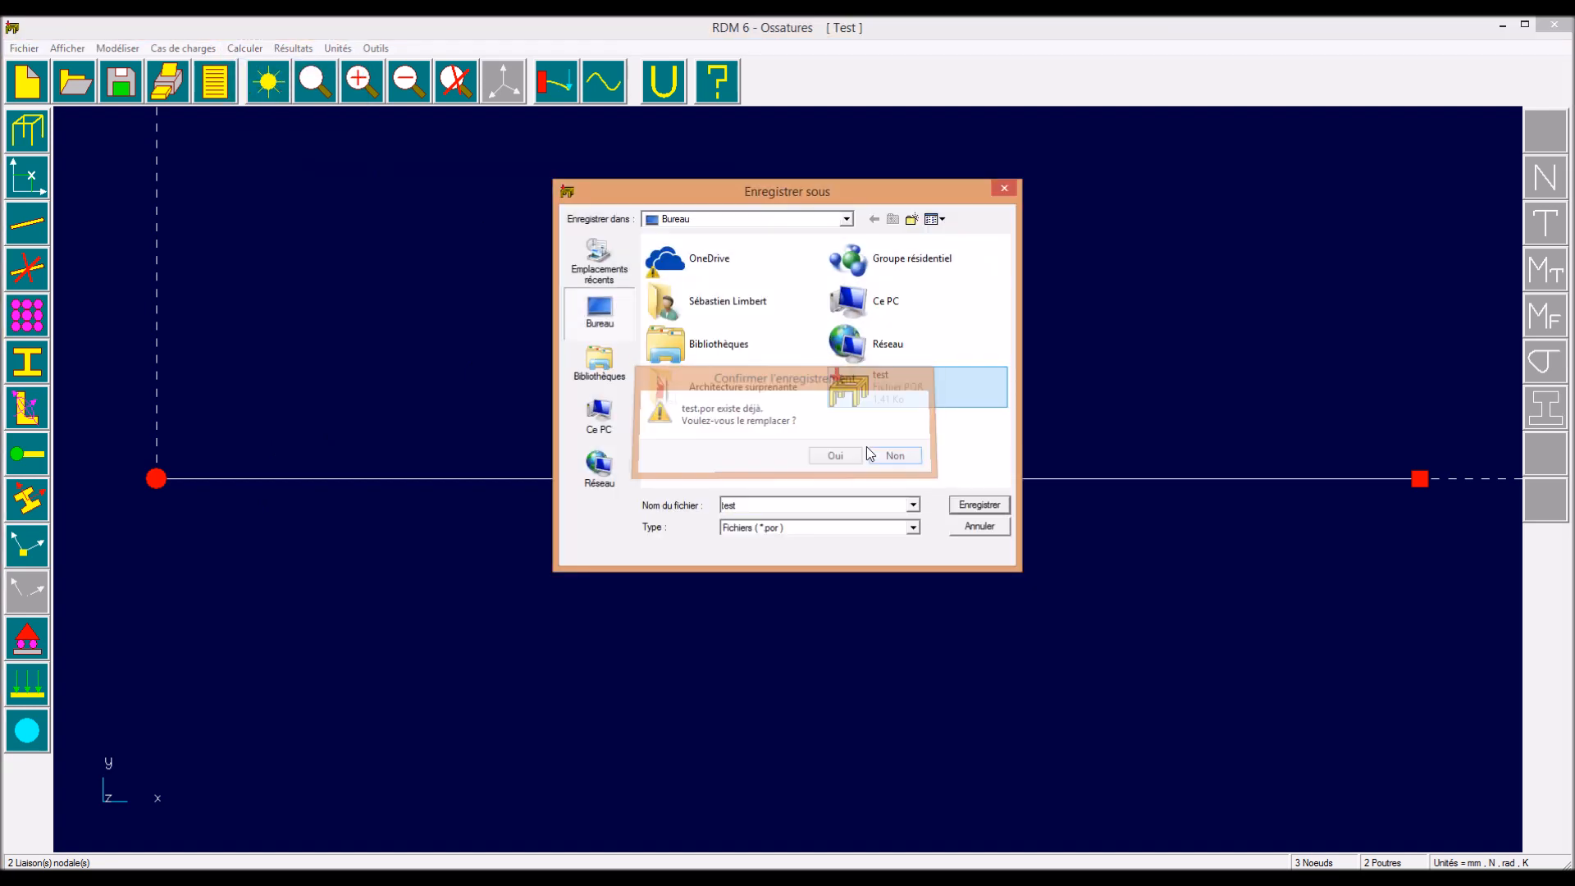
pyautogui.click(870, 454)
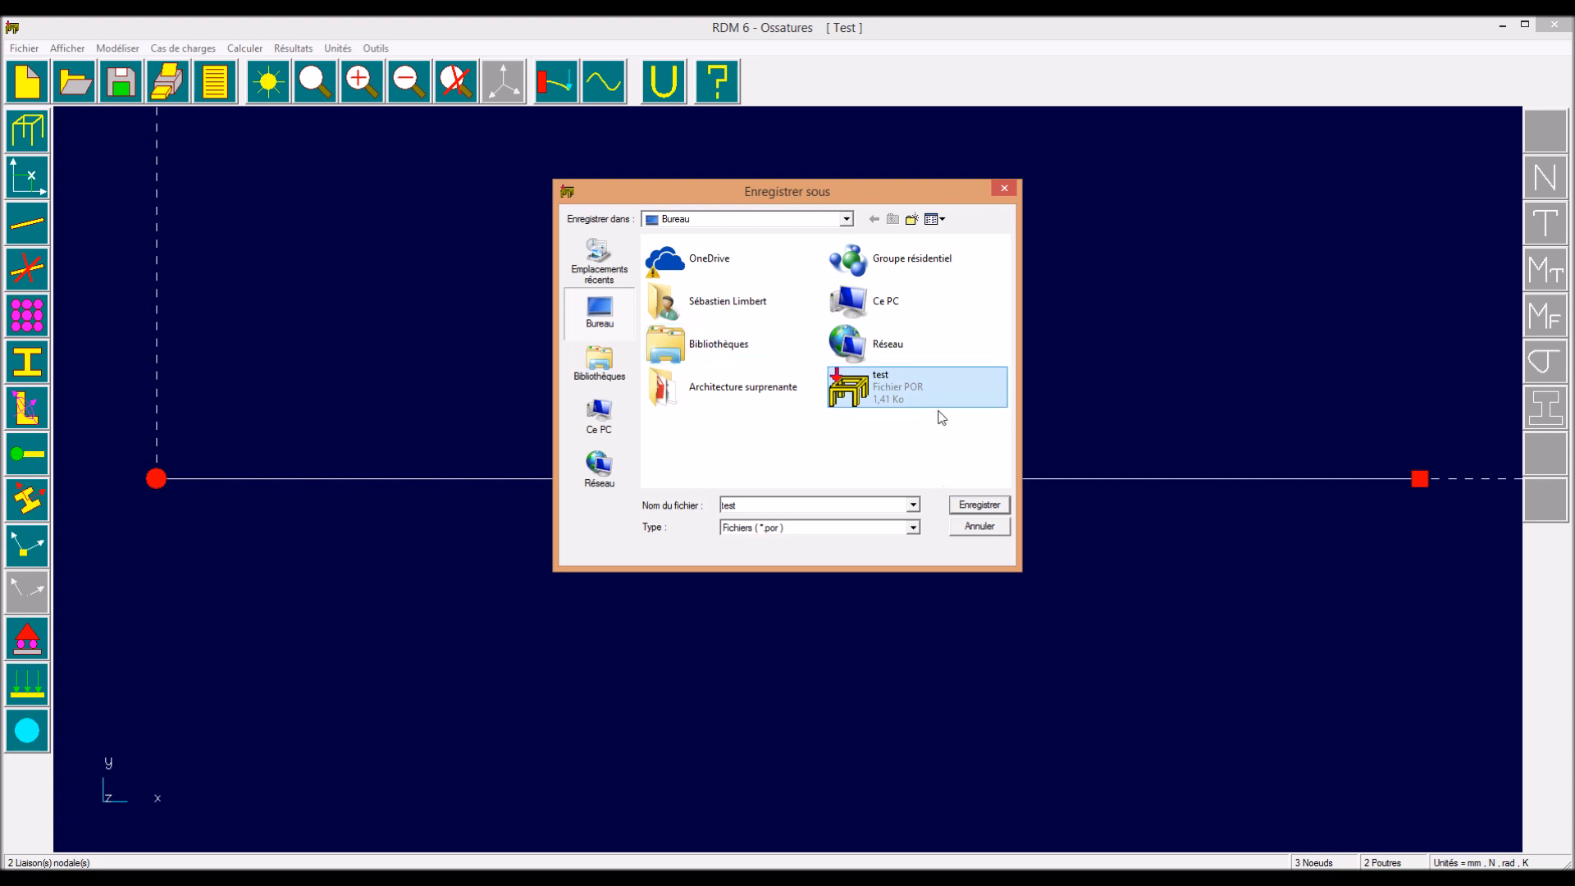
pyautogui.press('Return')
pyautogui.click(835, 454)
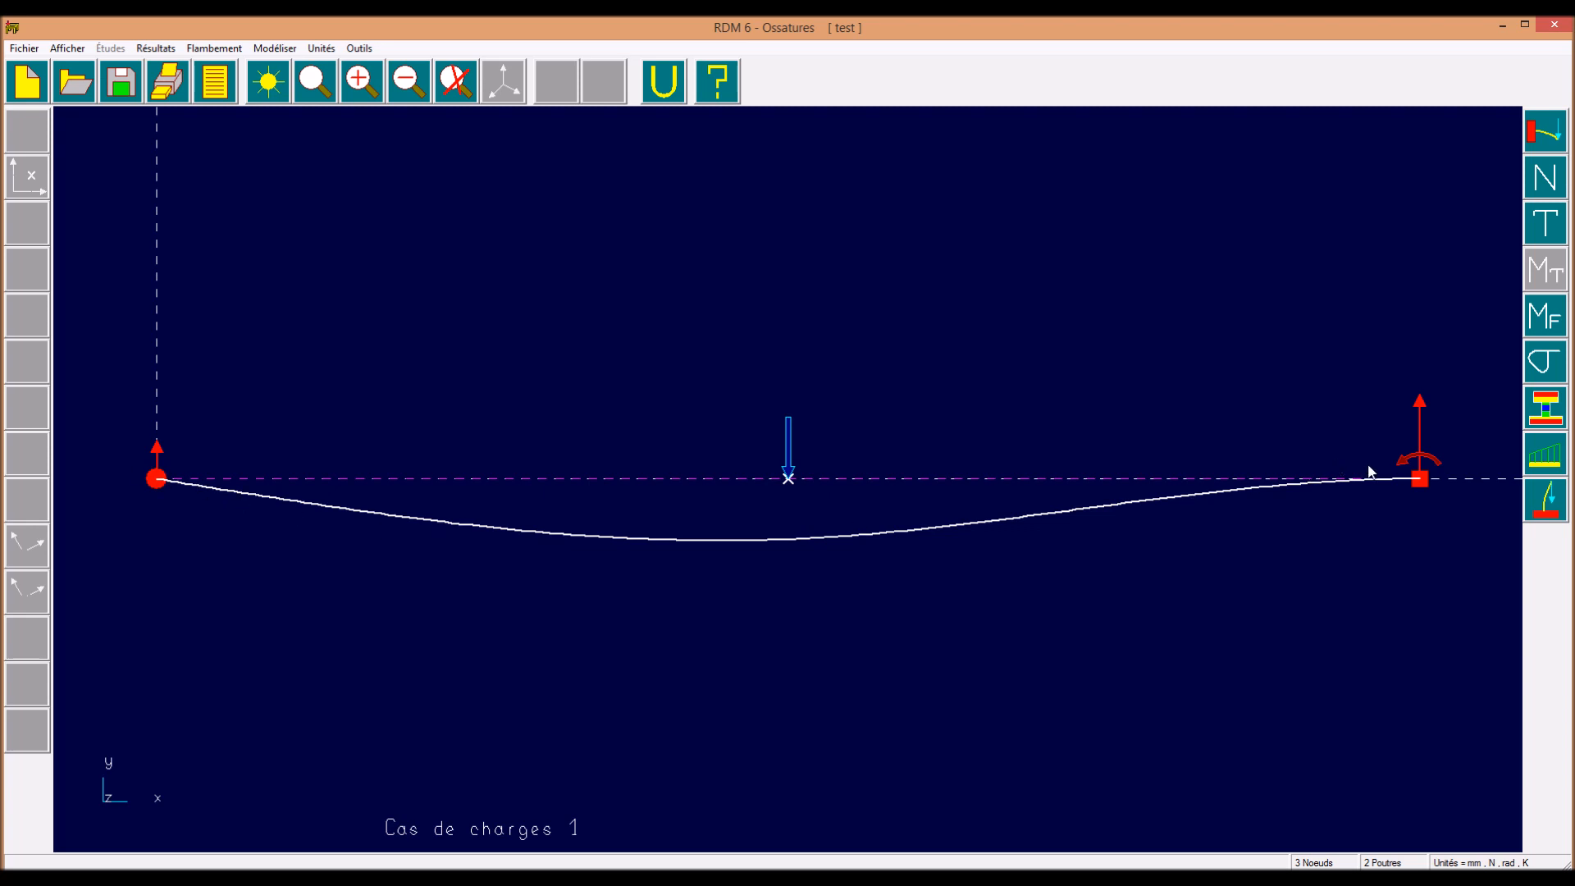
pyautogui.click(156, 47)
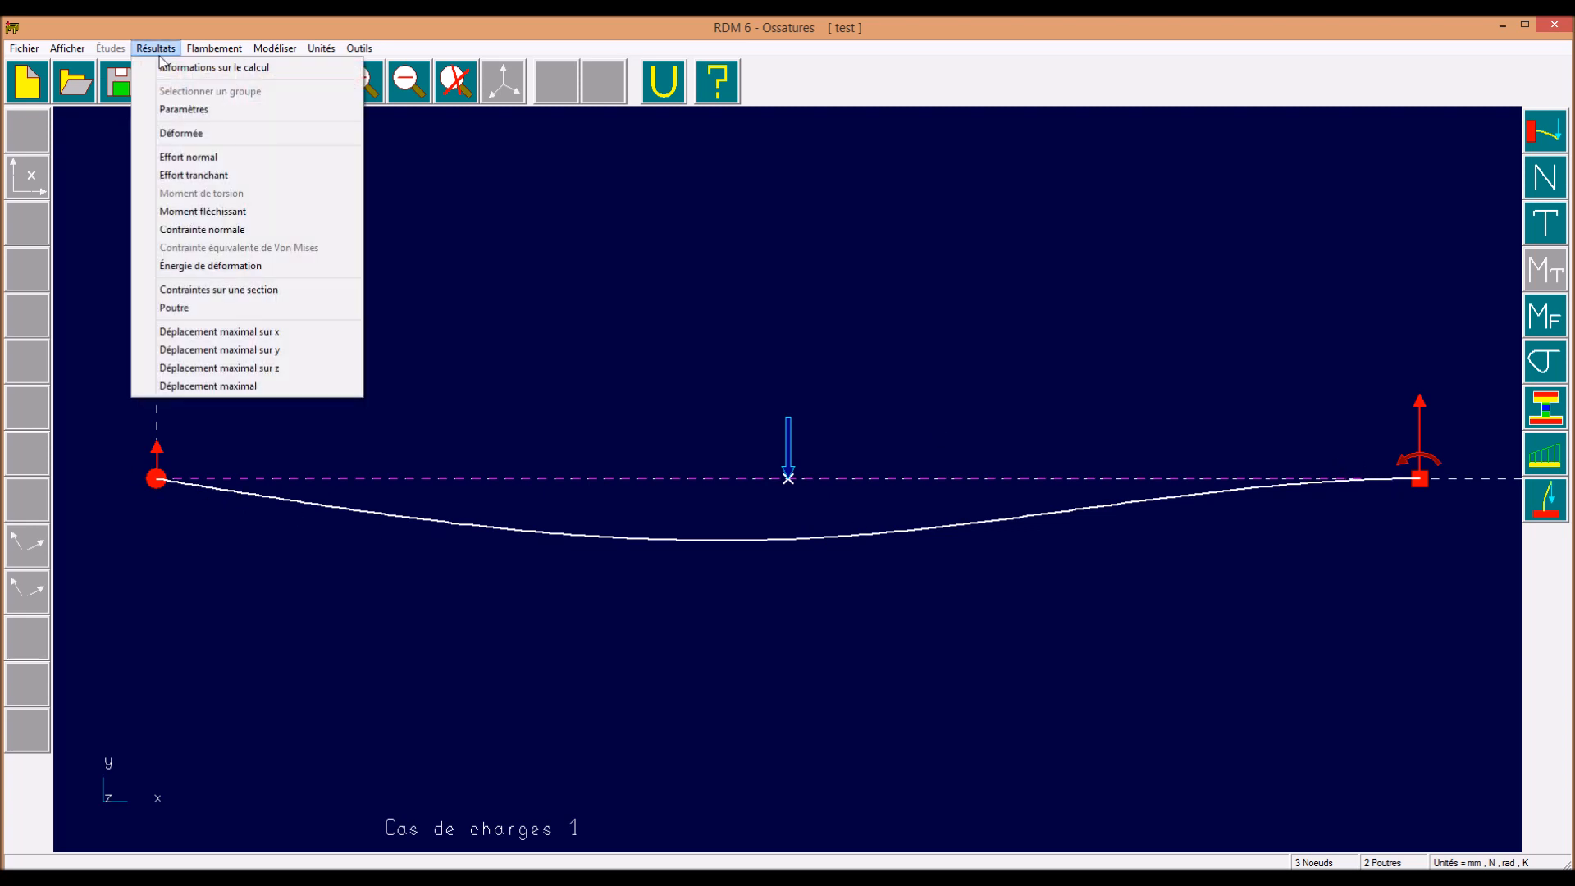
pyautogui.click(215, 386)
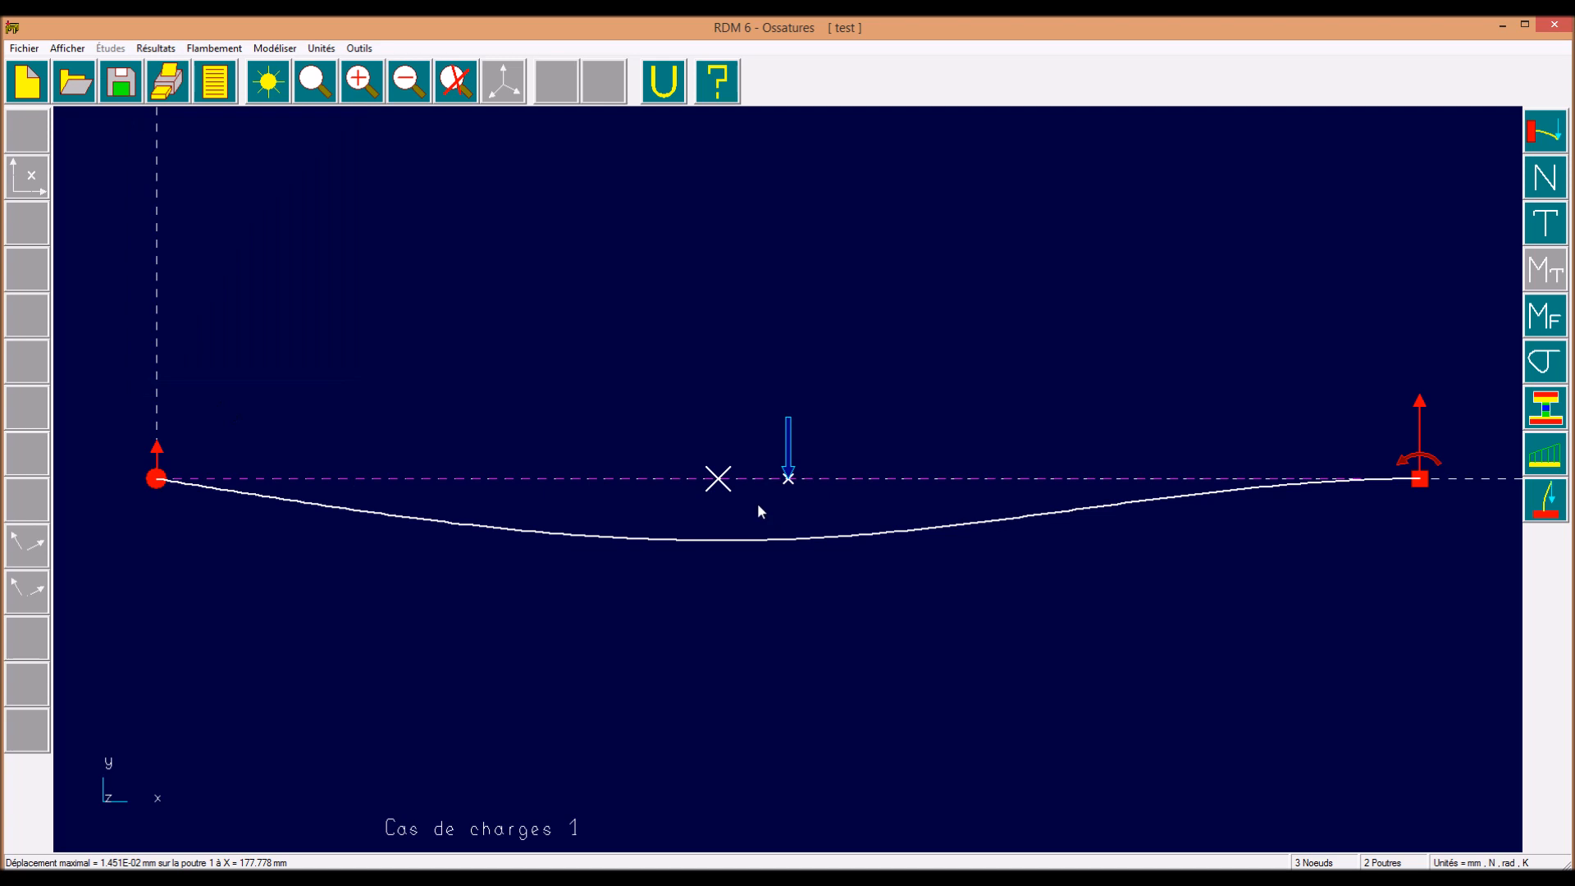